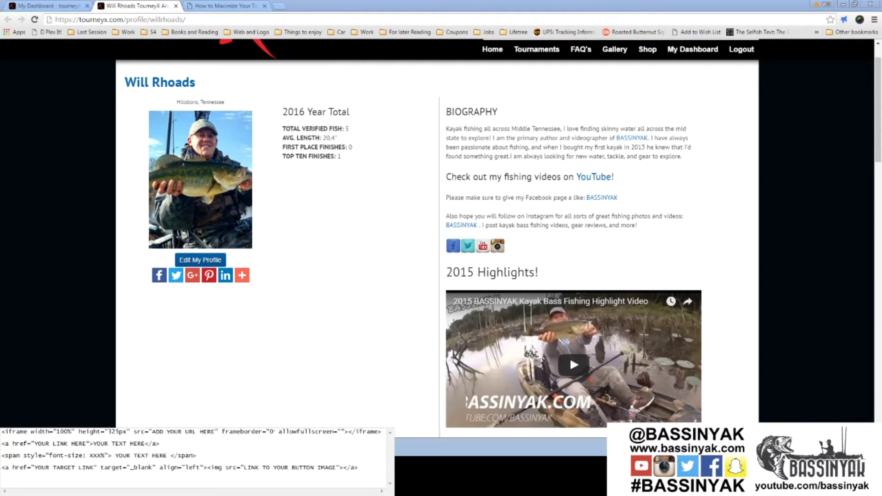
- Review the "How to Maximize Your TourneyX Premium Profile" article's code sections for URLs, YouTube videos, text links, fonts and buttons
left_click(226, 6)
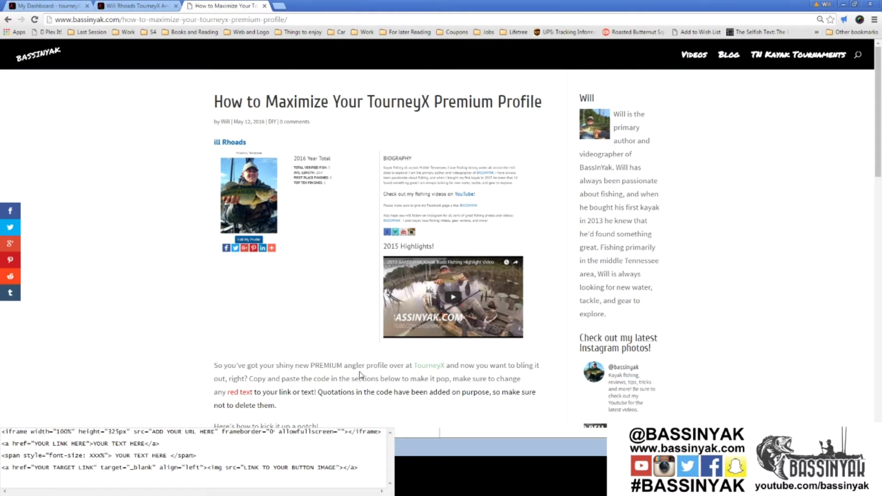
scroll(360, 373, "down", 8)
scroll(287, 287, "down", 4)
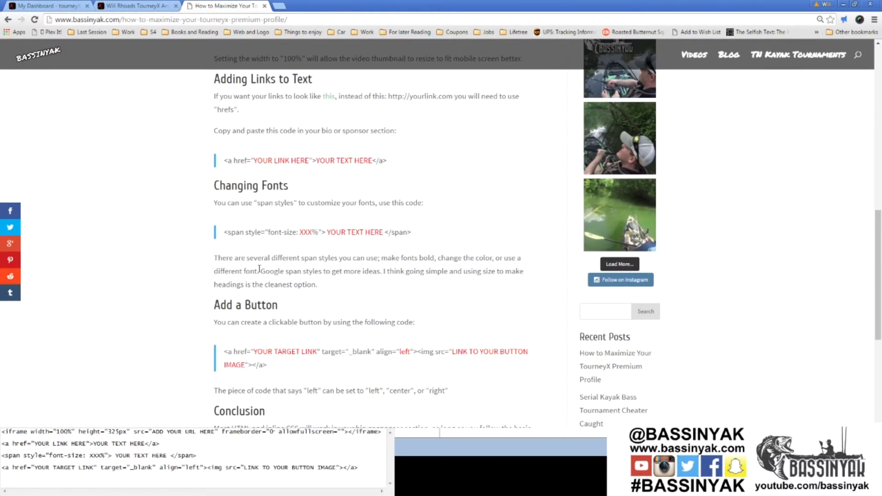
scroll(459, 91, "up", 4)
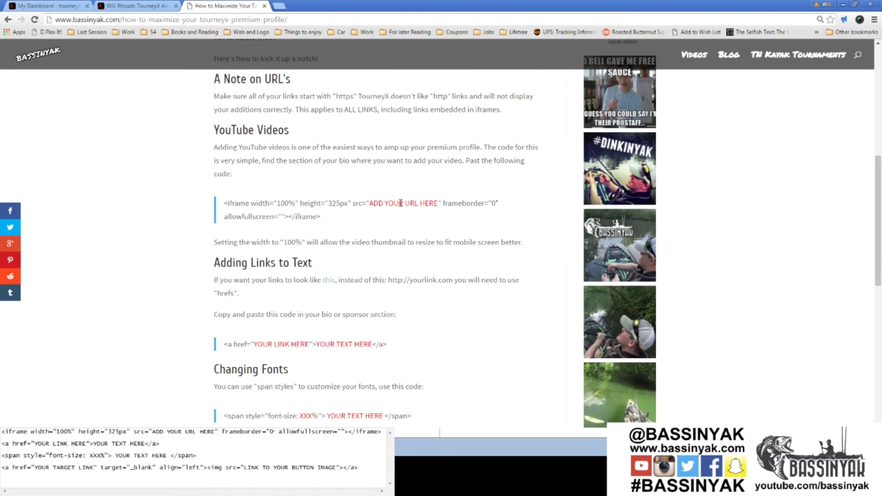
scroll(400, 203, "up", 3)
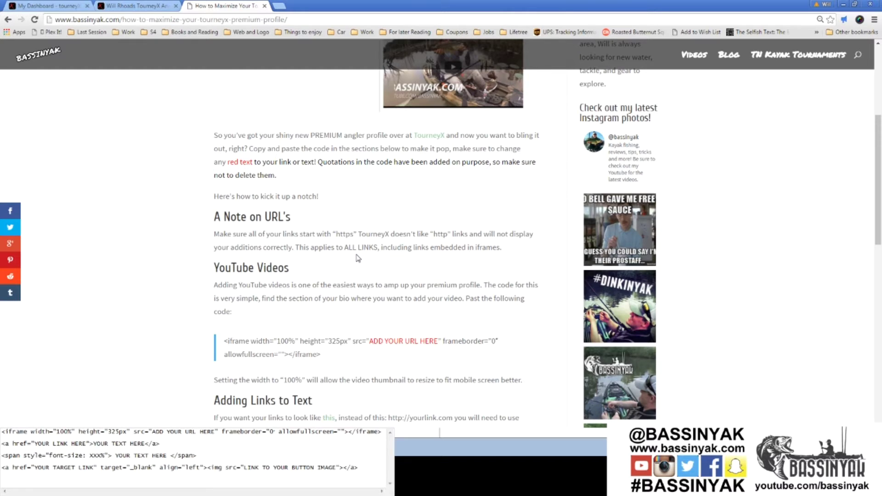
scroll(357, 257, "down", 5)
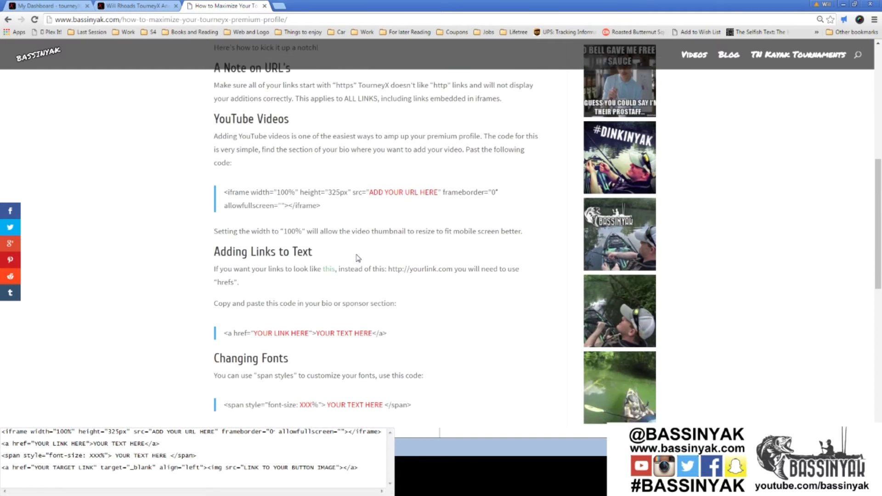
scroll(360, 324, "up", 9)
scroll(361, 328, "up", 1)
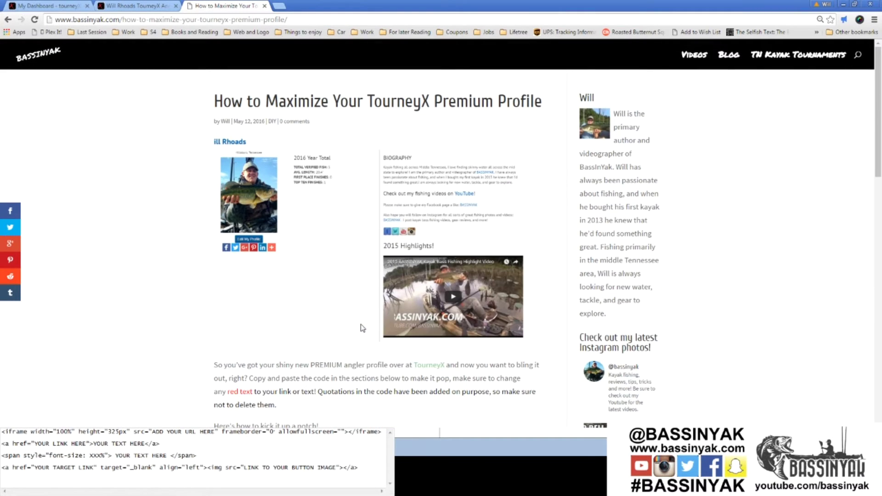
- Return to the public angler profile and examine the enlarged headings in the biography
left_click(152, 5)
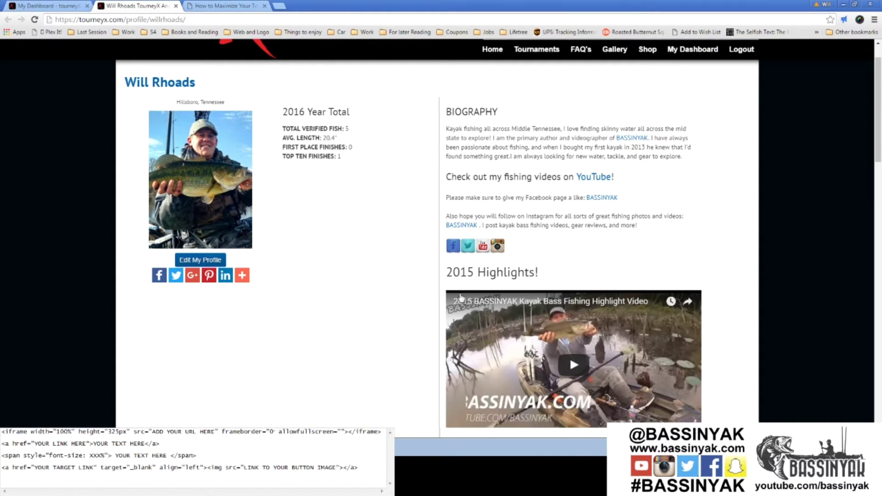
left_click_drag(446, 176, 553, 177)
left_click(478, 264)
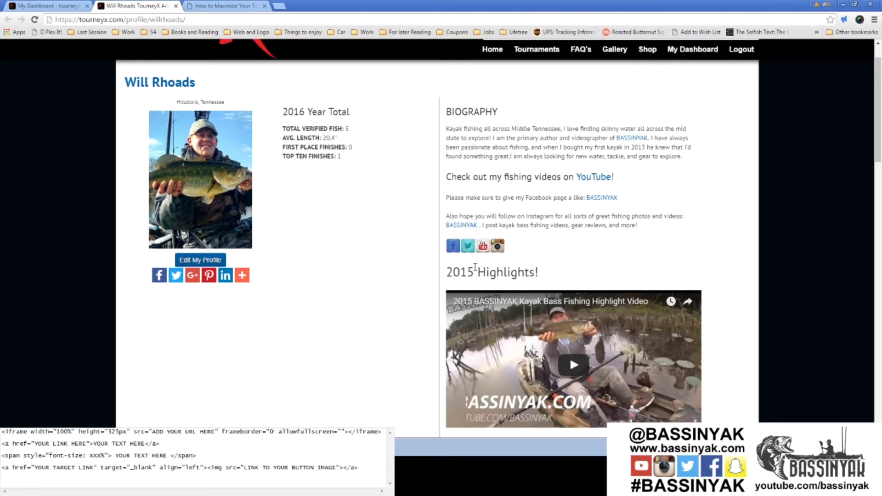
left_click_drag(474, 266, 497, 272)
left_click(564, 254)
- Look through the profile's embedded highlight video, Instagram photos, all-time history and top catches
scroll(681, 269, "down", 1)
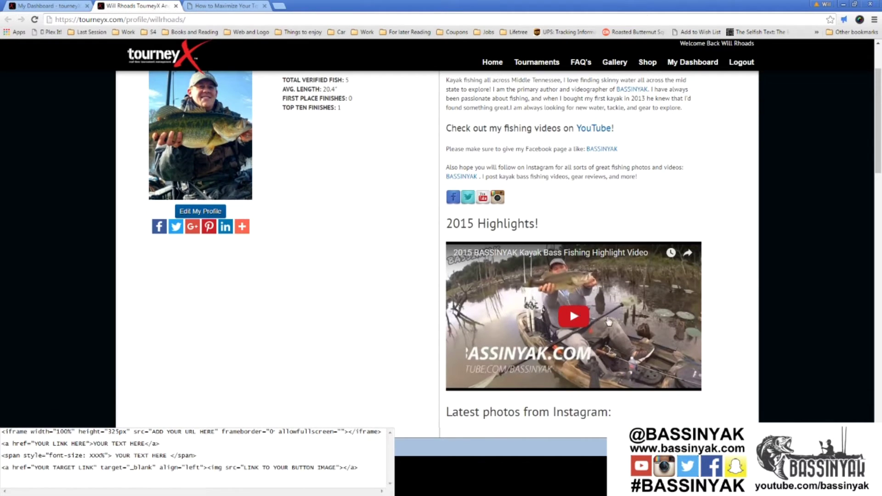
scroll(582, 316, "down", 4)
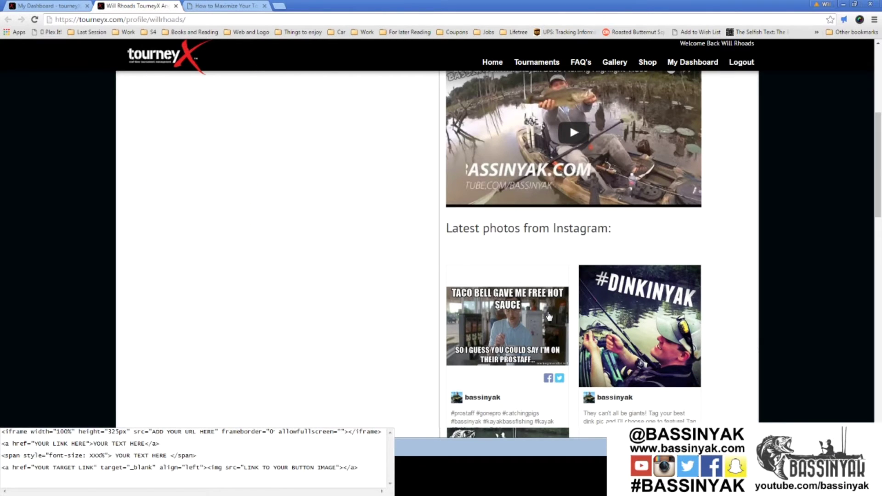
scroll(550, 310, "up", 6)
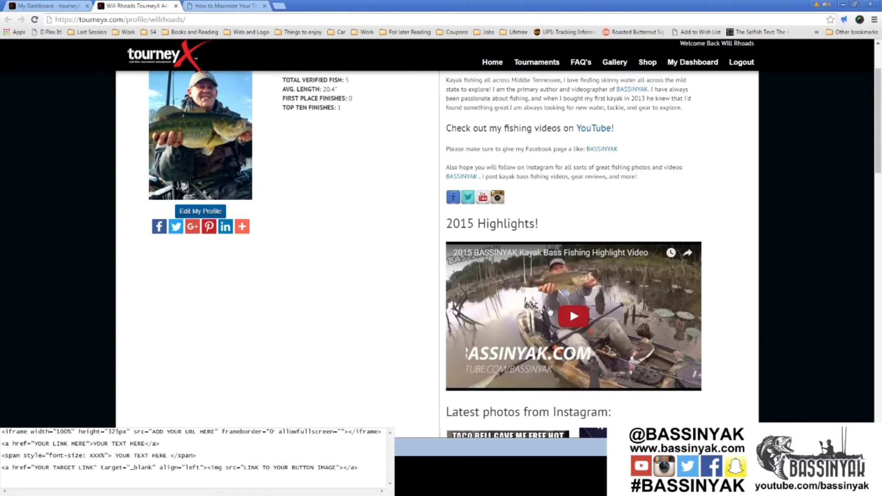
scroll(550, 311, "down", 11)
scroll(550, 310, "down", 11)
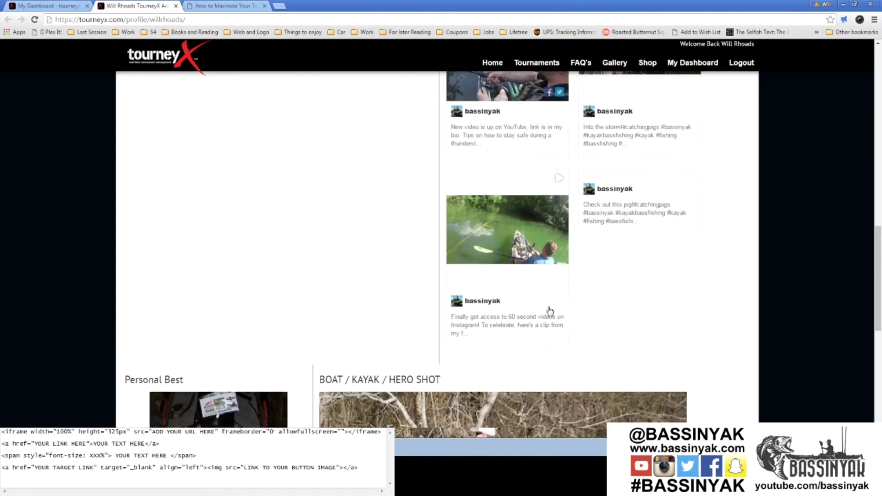
scroll(548, 308, "up", 4)
scroll(548, 309, "down", 6)
scroll(548, 307, "down", 5)
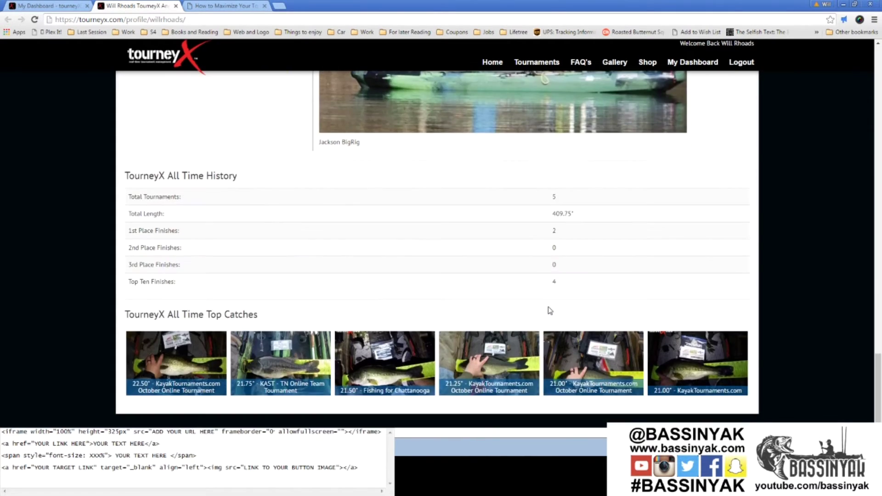
scroll(548, 307, "up", 12)
scroll(549, 311, "up", 2)
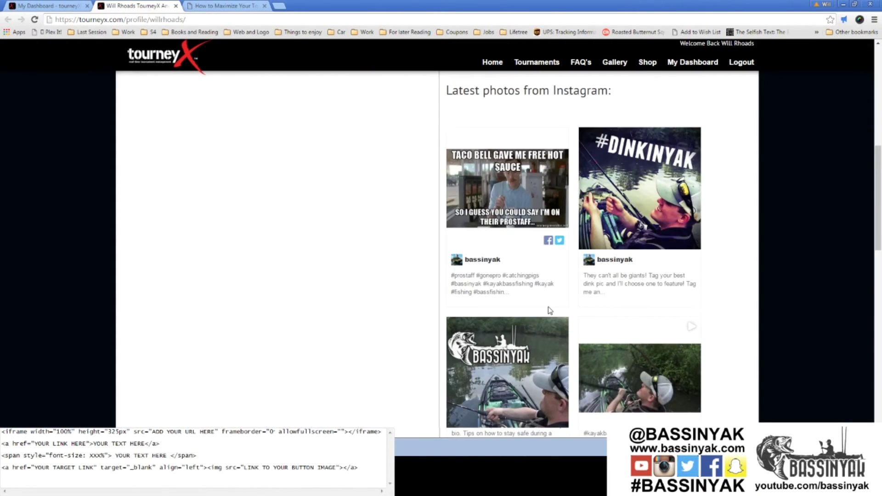
scroll(550, 311, "up", 8)
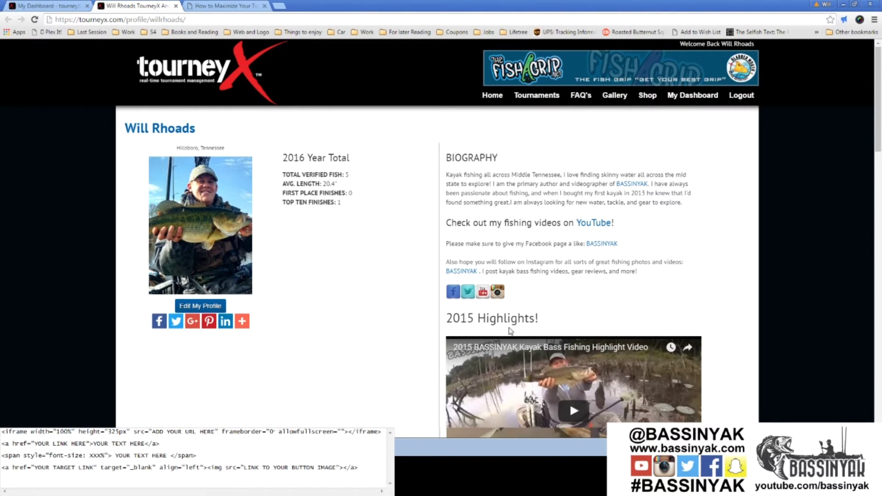
- Go to the Edit Profile form on the dashboard and widen the Bio text box
left_click(46, 8)
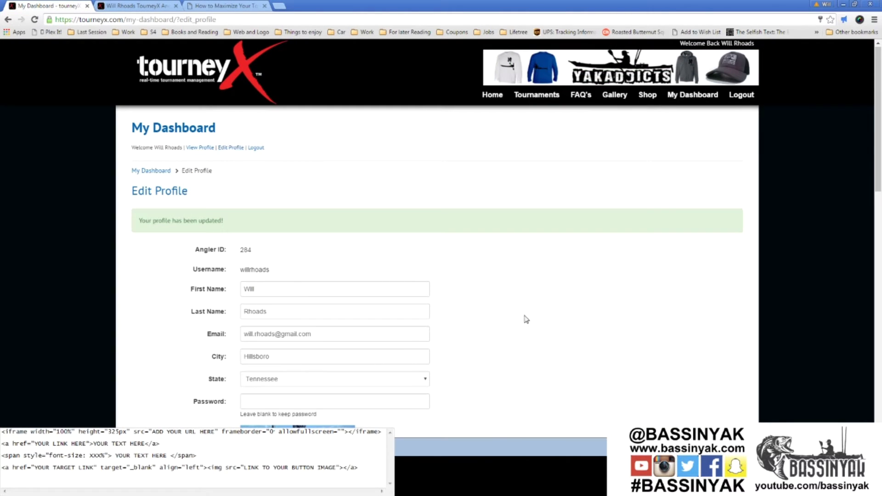
scroll(516, 241, "down", 7)
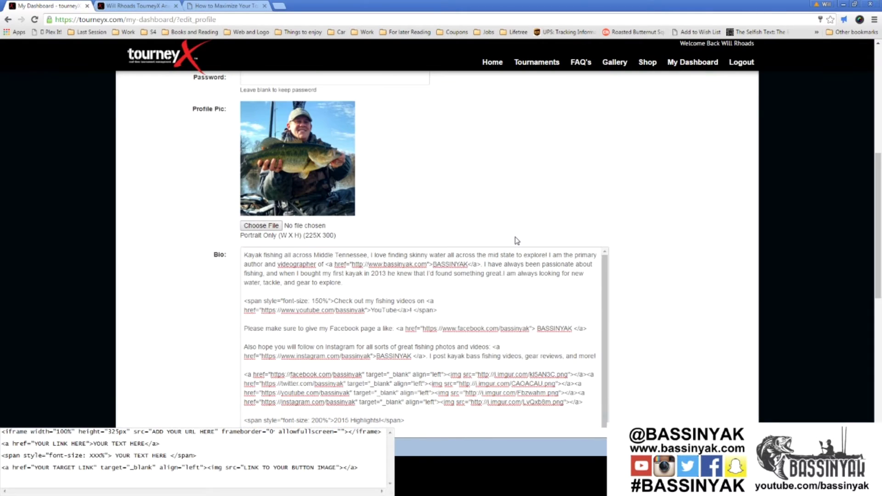
scroll(516, 276, "down", 3)
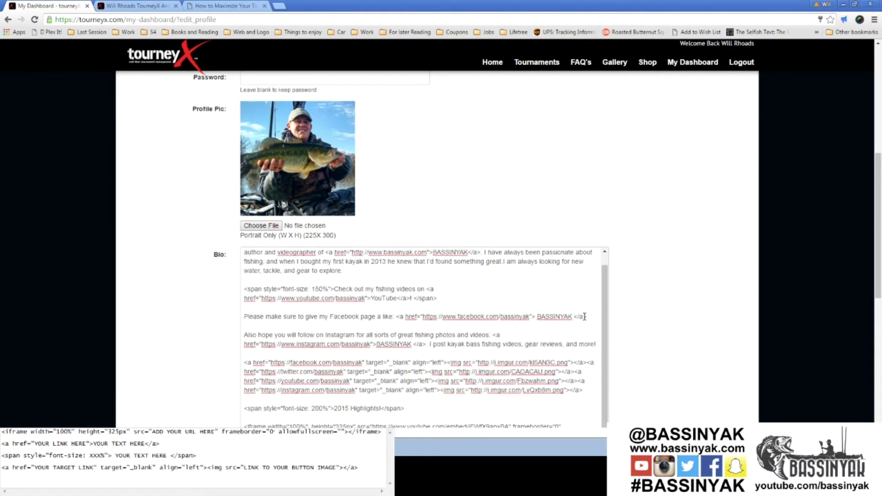
scroll(586, 339, "down", 2)
scroll(605, 374, "up", 1)
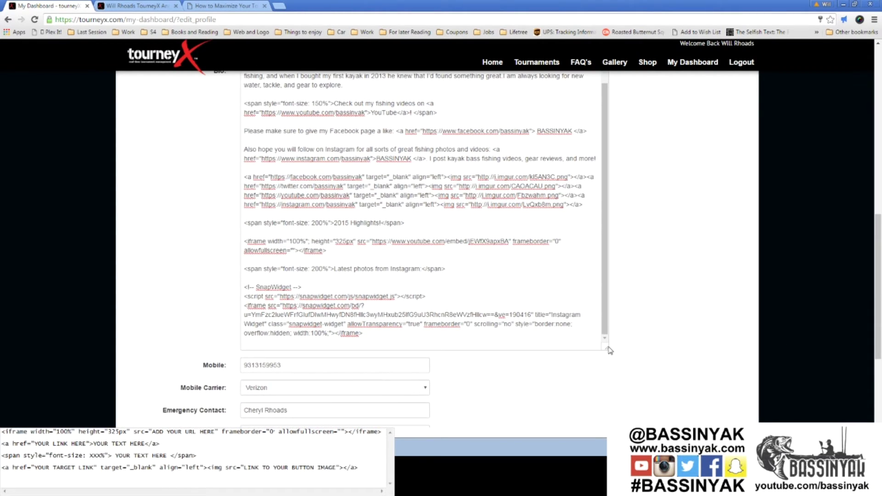
left_click_drag(604, 344, 661, 351)
scroll(678, 351, "up", 2)
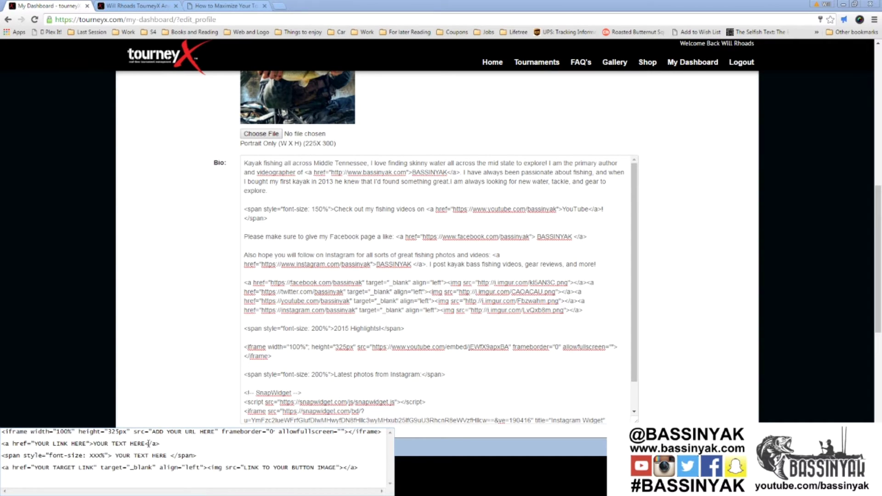
- Copy the text-link template from the notes into its own line above the Facebook sentence in the bio, followed by a blank line
triple_click(120, 448)
key("ctrl+c")
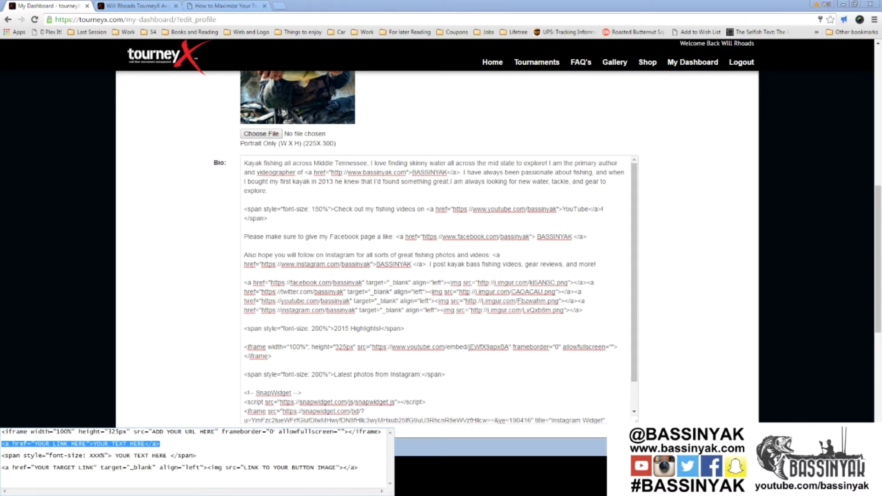
left_click(326, 249)
left_click(261, 228)
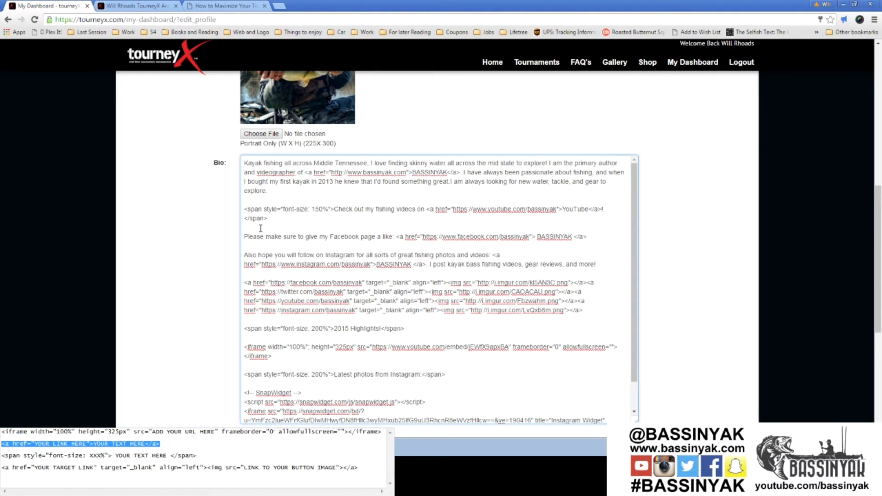
key("Return")
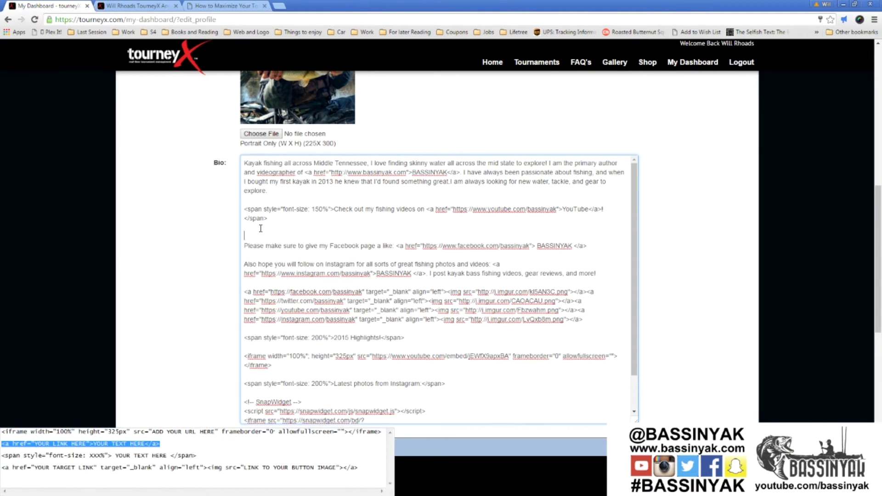
key("ctrl+v")
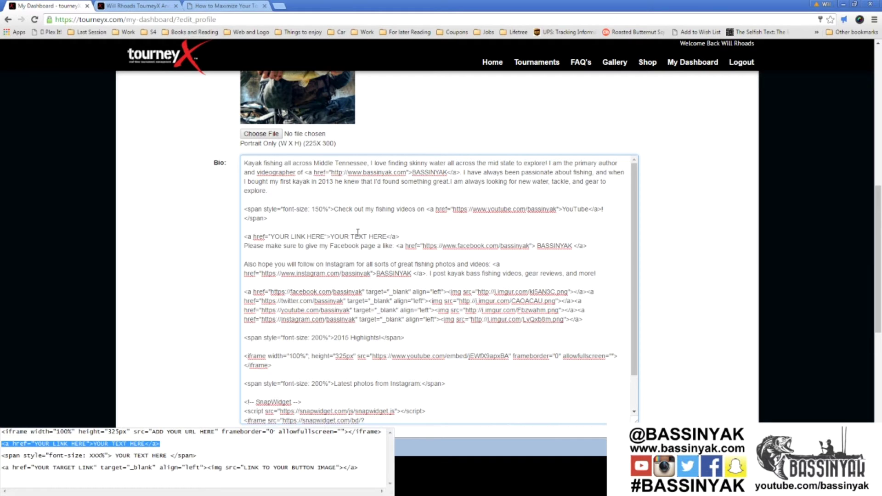
key("Return")
left_click_drag(271, 236, 324, 236)
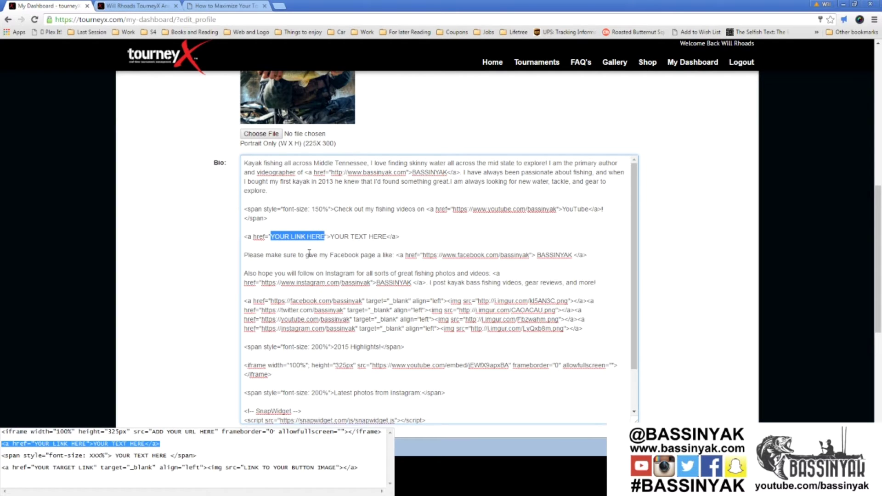
type("h")
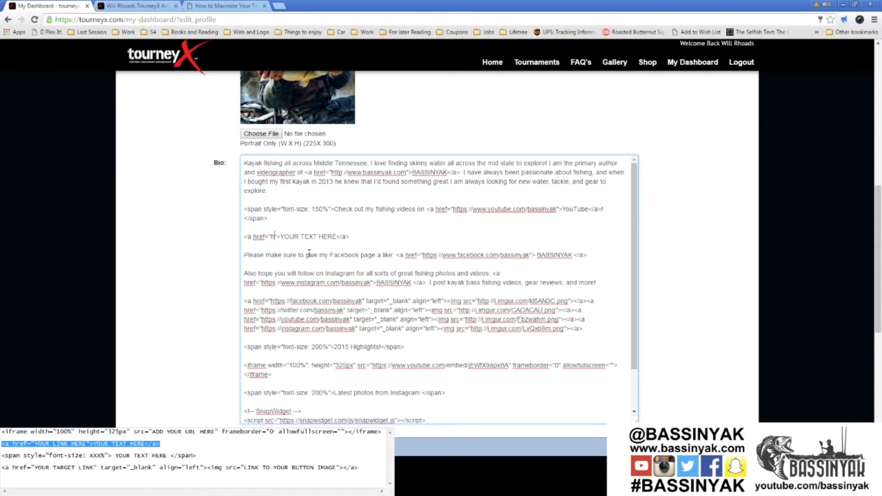
type("ttp://bassinyak.com")
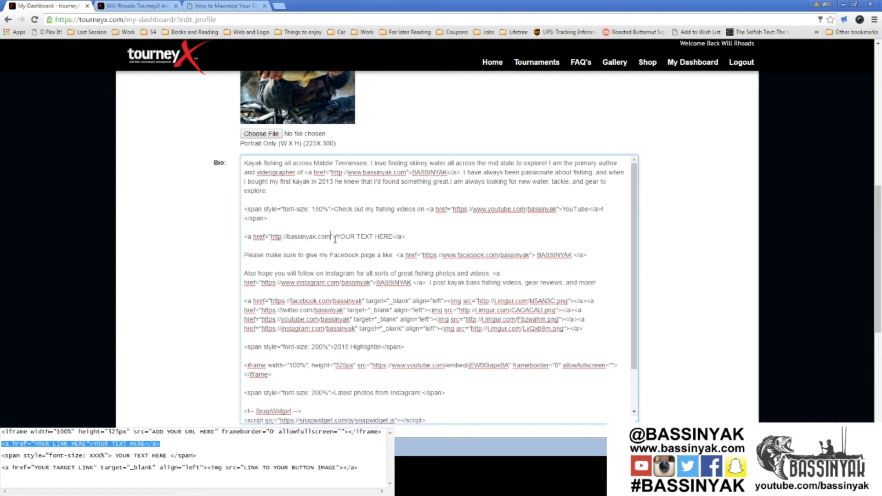
left_click_drag(337, 237, 393, 236)
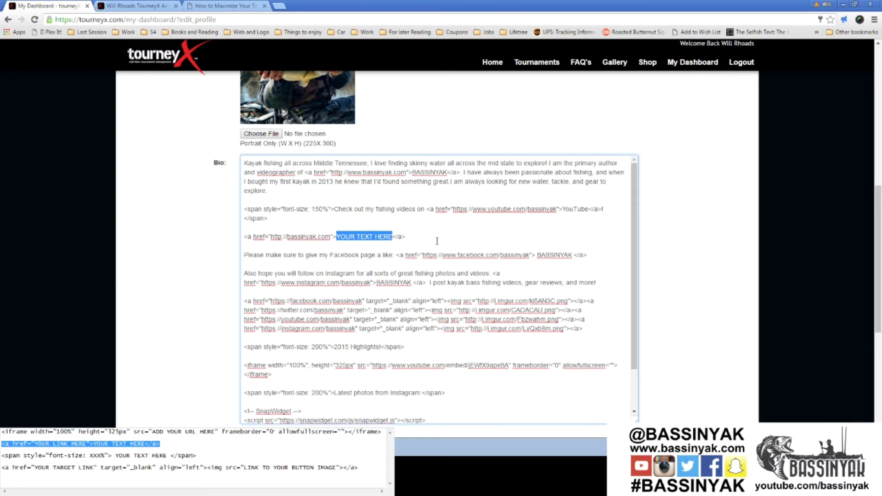
type("click here")
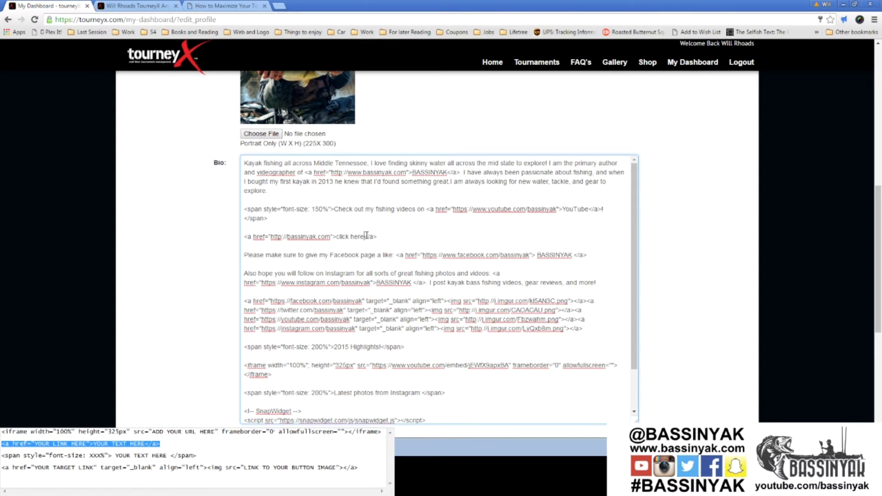
left_click_drag(365, 236, 378, 236)
left_click(401, 227)
- Save the profile changes and check the new link on the public angler profile
scroll(726, 268, "down", 2)
scroll(183, 173, "up", 1)
scroll(597, 322, "down", 3)
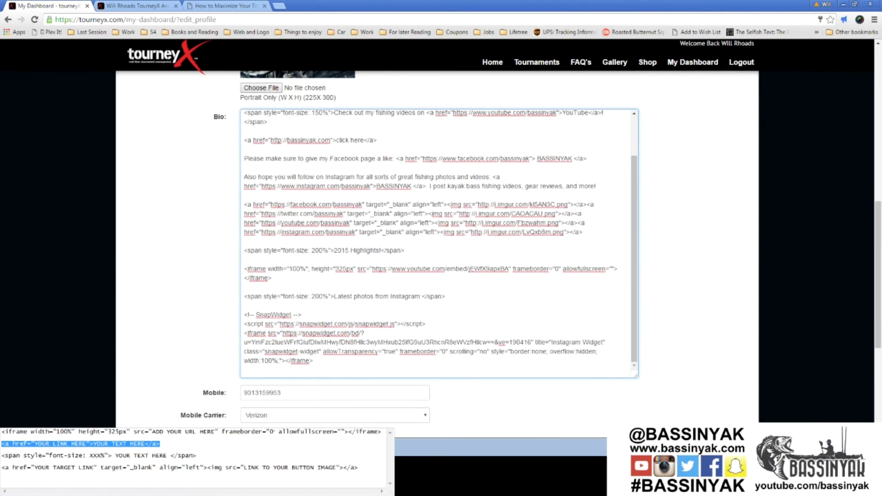
scroll(614, 386, "down", 6)
left_click(215, 336)
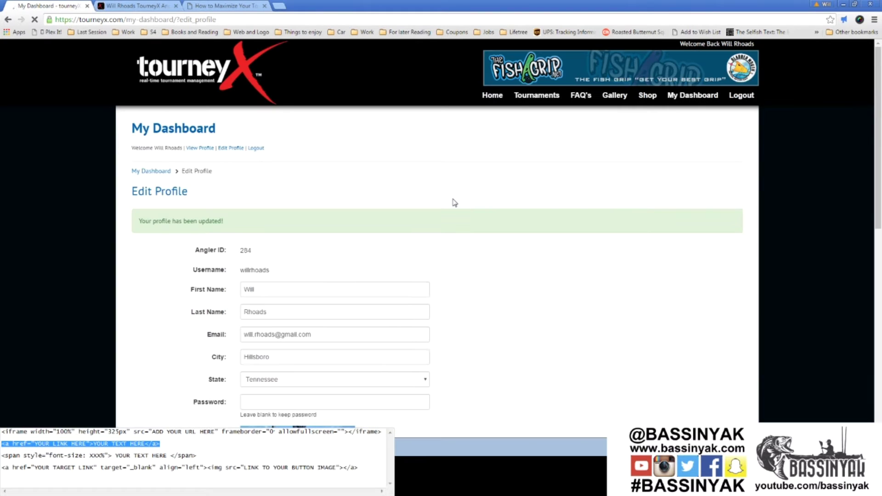
left_click(104, 5)
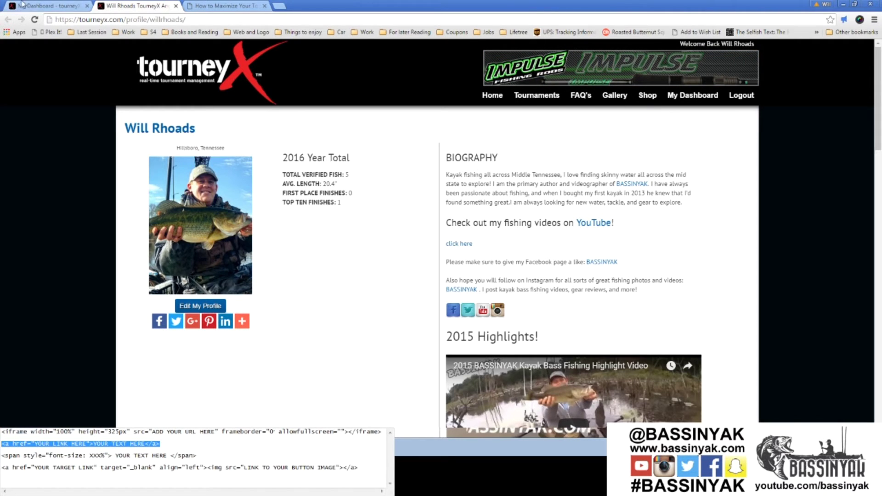
- Back in the profile form, enlarge the Bio text box and delete the "click here" link line
key("ctrl+shift+Tab")
scroll(467, 352, "down", 8)
left_click_drag(427, 224, 672, 419)
left_click_drag(391, 264, 243, 264)
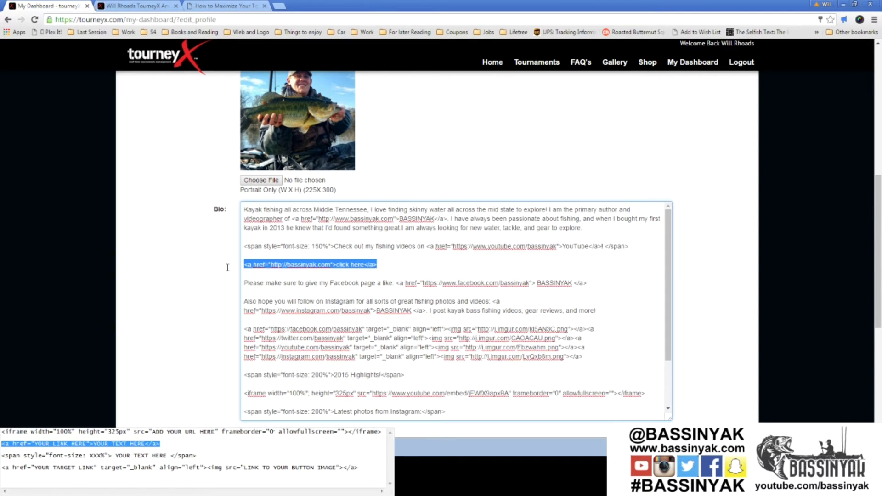
key("BackSpace")
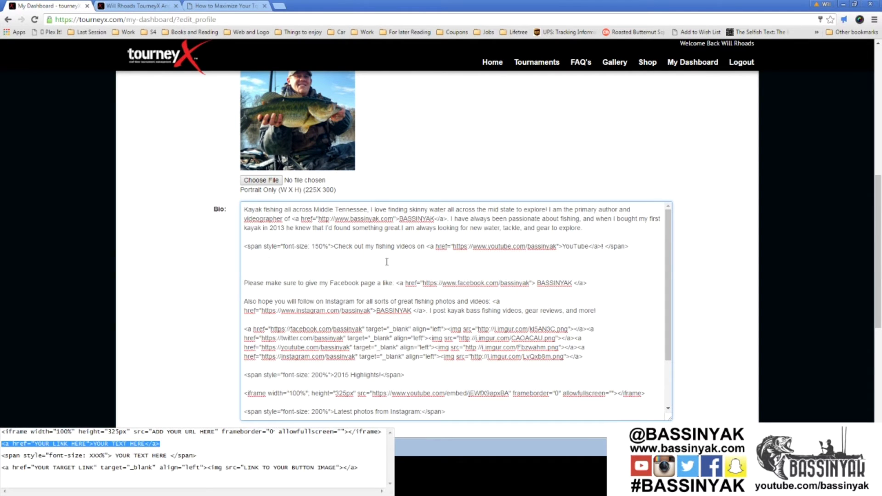
key("BackSpace")
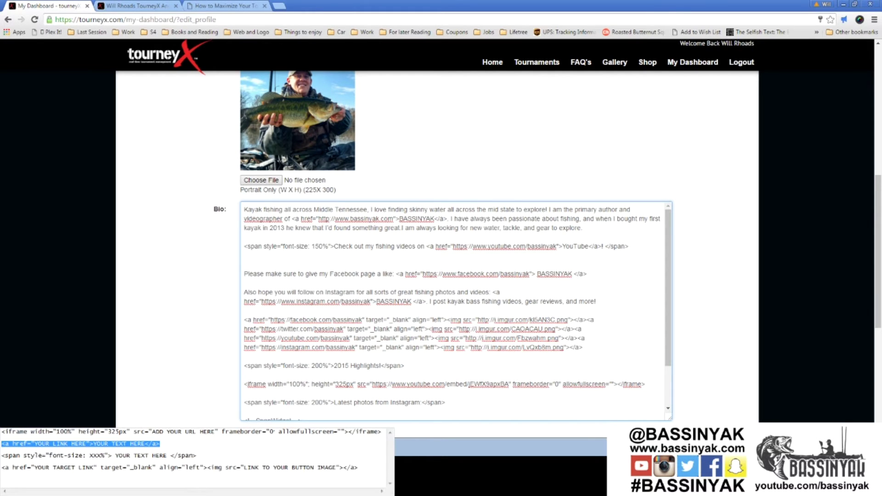
- Copy the iframe video template from the notes and paste it on its own line below the YouTube sentence in the bio
left_click(134, 432)
left_click_drag(77, 432, 135, 432)
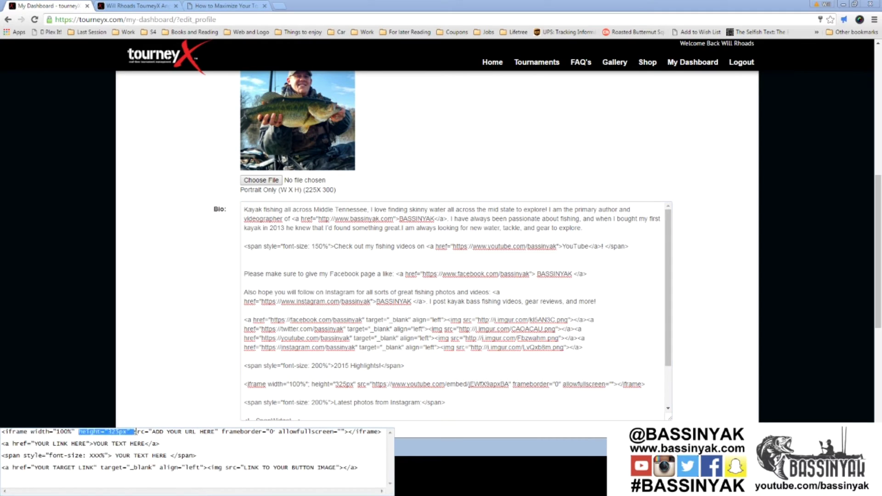
left_click(134, 431)
left_click_drag(385, 432, 1, 432)
key("ctrl+c")
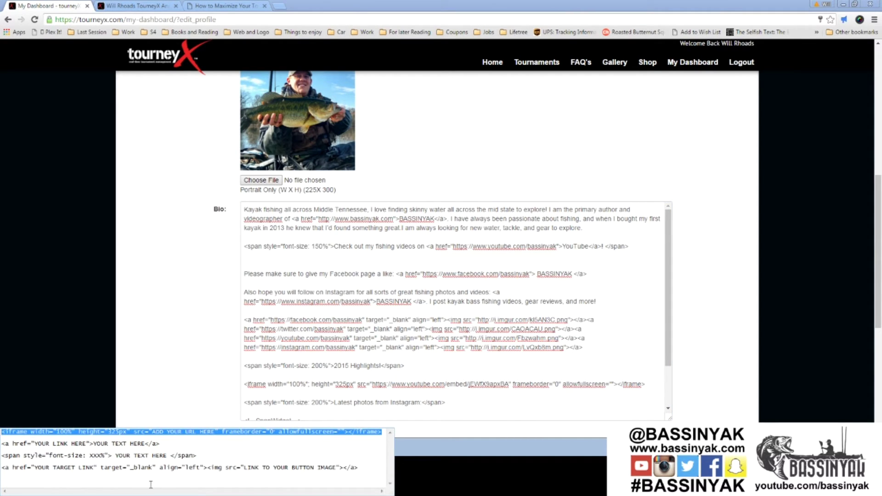
left_click(274, 258)
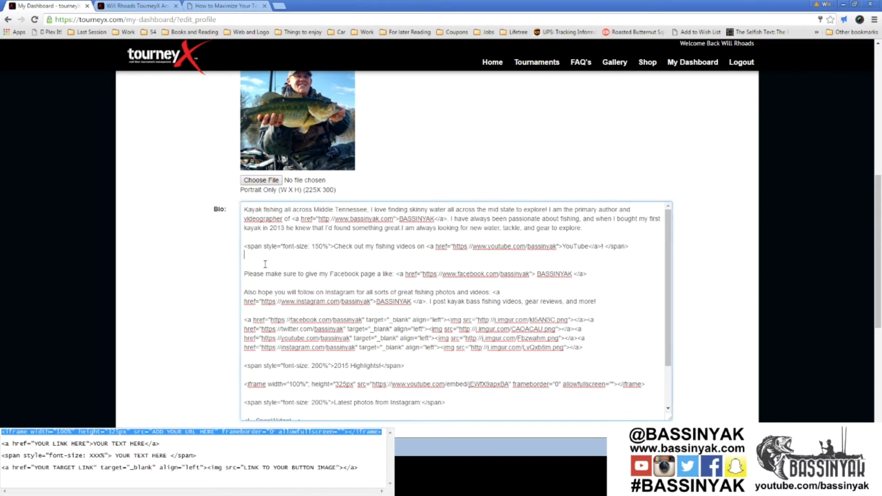
key("Return")
key("ctrl+v")
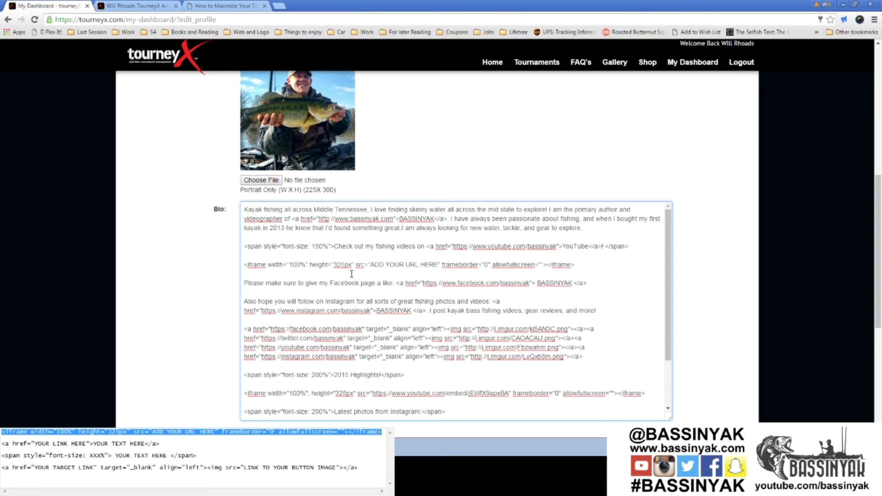
- Compare the pasted iframe's URL placeholder with the parts of the YouTube embed address in the 2015 Highlights video code
left_click_drag(370, 264, 440, 266)
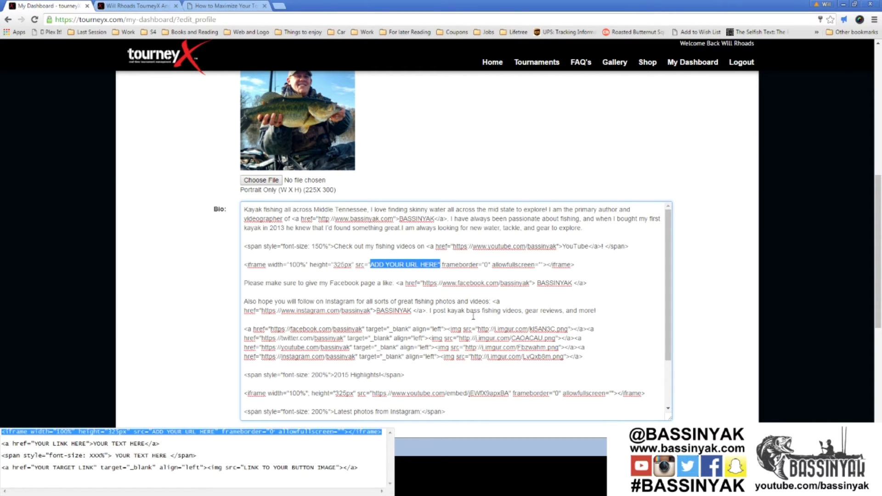
left_click(373, 394)
left_click_drag(374, 393, 507, 386)
left_click(506, 386)
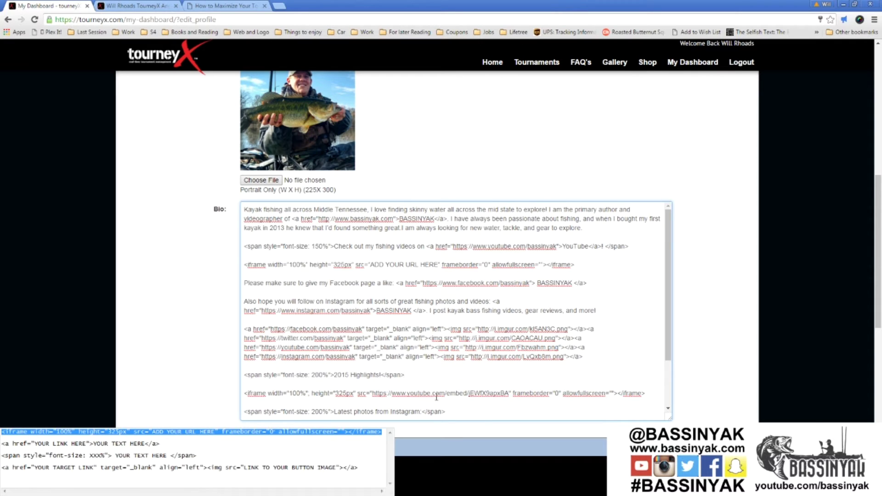
left_click_drag(447, 394, 467, 393)
left_click(477, 394)
left_click_drag(470, 394, 509, 393)
left_click(373, 394)
left_click_drag(373, 394, 428, 394)
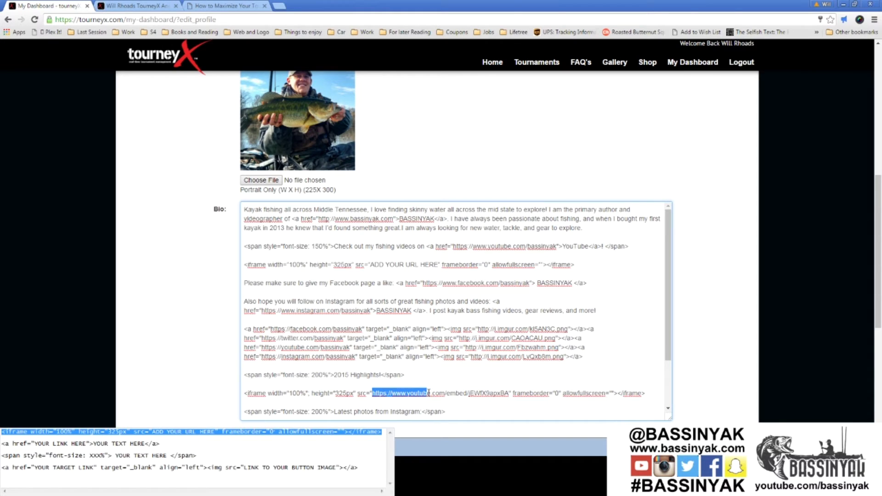
left_click(478, 393)
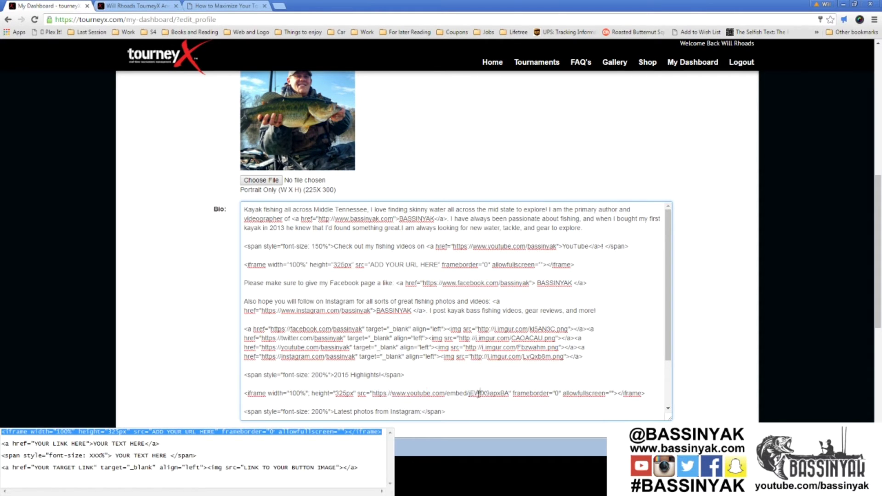
left_click(280, 269)
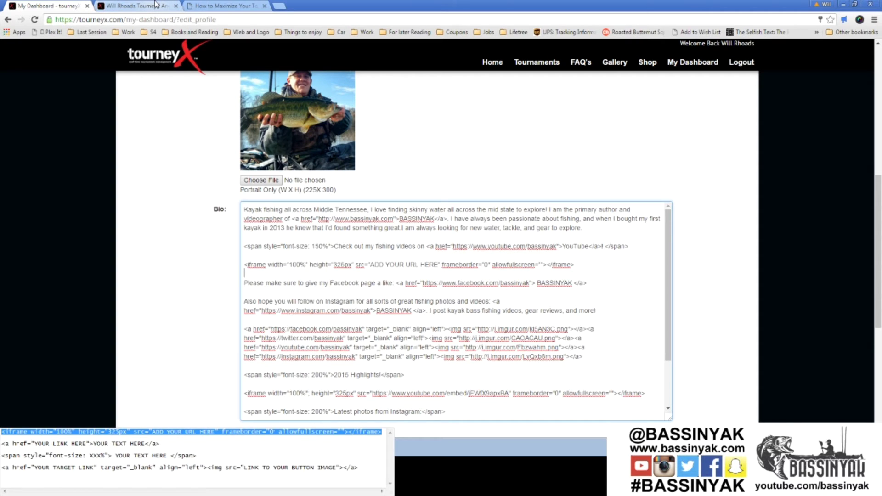
- Compare the iframe template's height setting with the size of the embedded video on the public angler profile
left_click(156, 5)
scroll(782, 332, "down", 3)
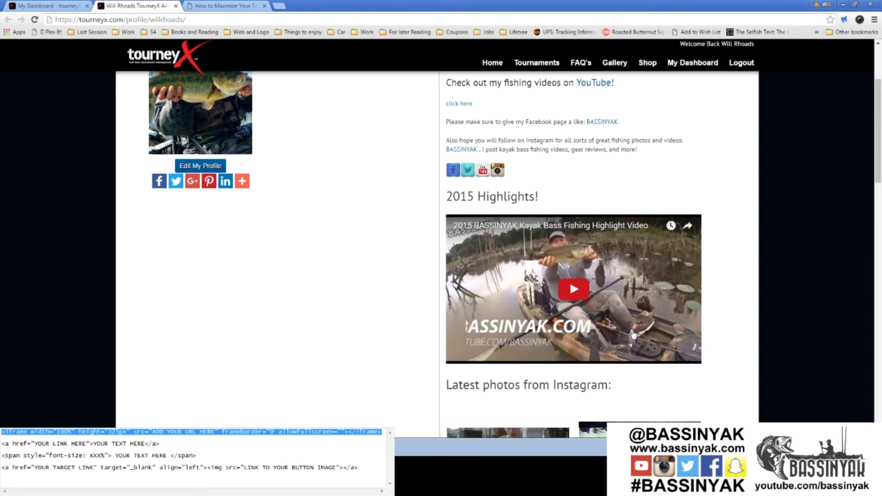
left_click(46, 6)
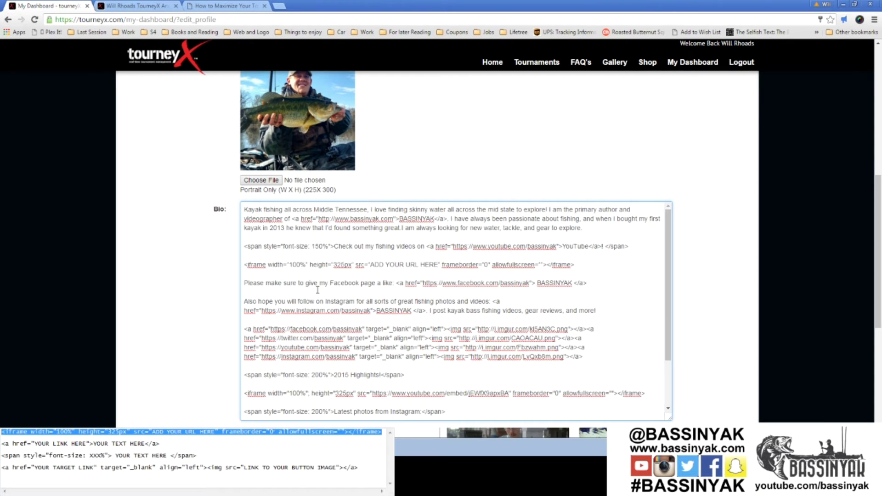
left_click_drag(334, 265, 352, 265)
key("ctrl+Tab")
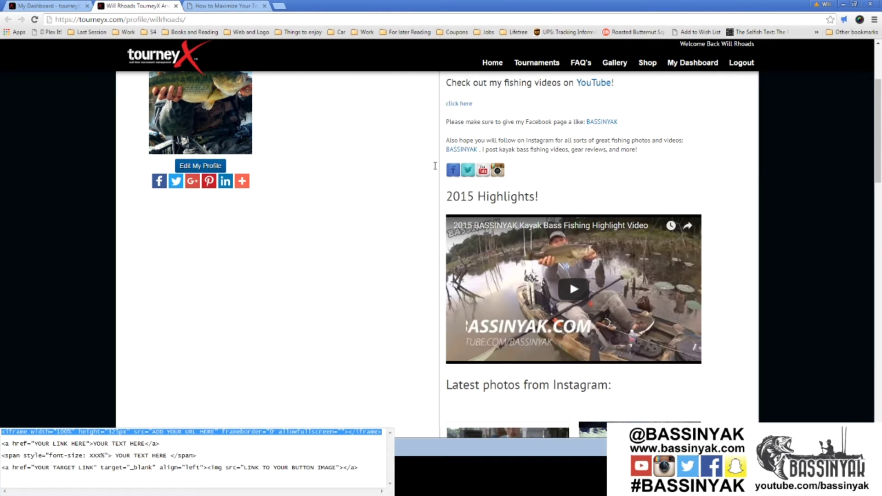
key("ctrl+shift+Tab")
- Delete the pasted iframe template and its extra blank line below the YouTube sentence in the bio
triple_click(582, 249)
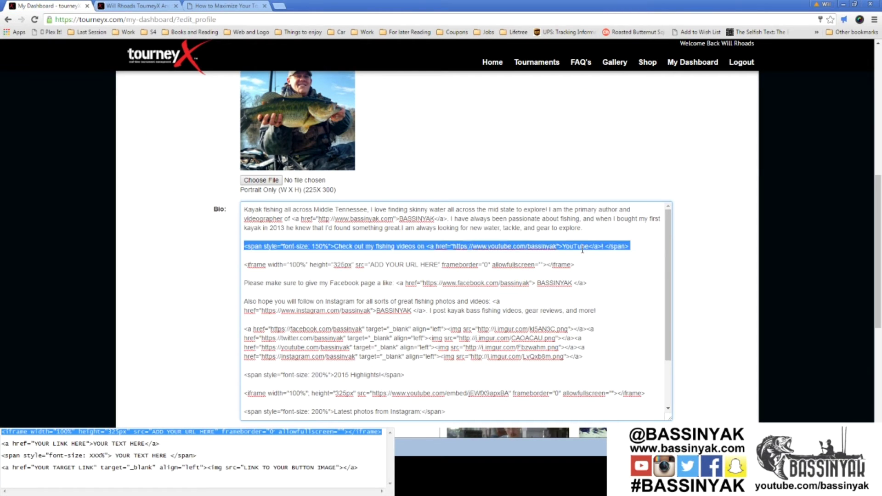
left_click(563, 264)
left_click_drag(603, 265, 309, 253)
key("BackSpace")
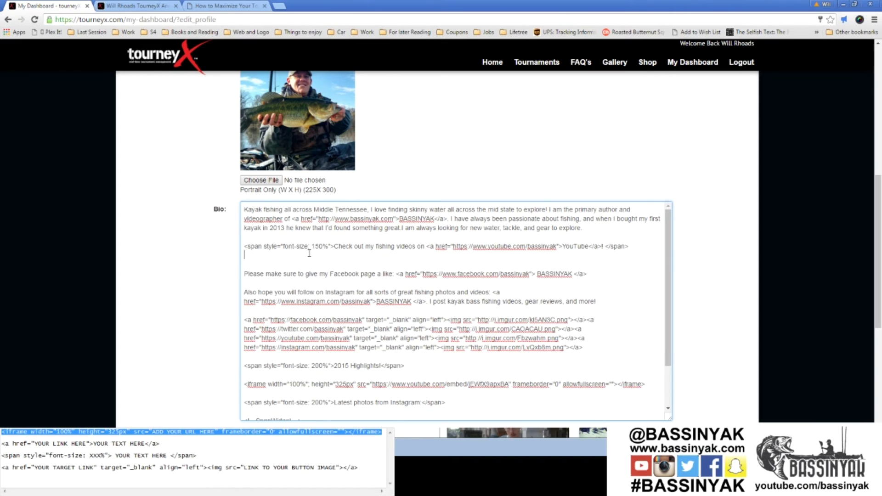
key("BackSpace")
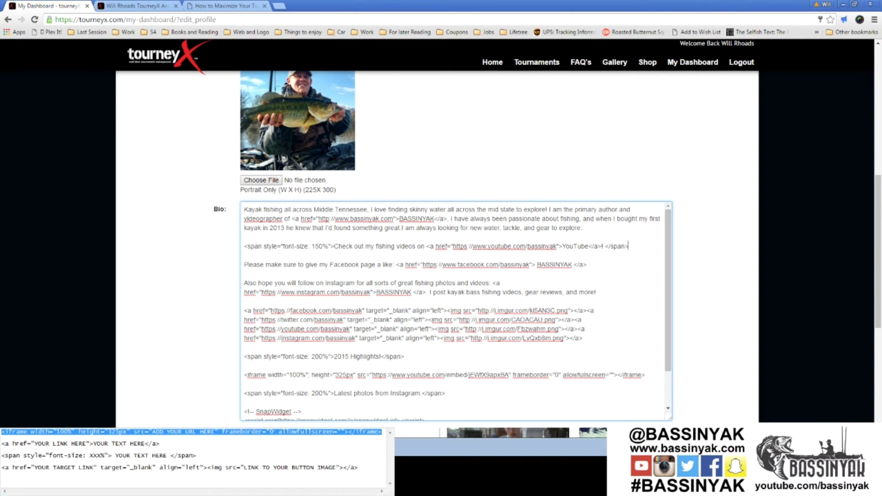
- Copy the font-size span template from the notes into its own line above the Facebook sentence in the bio, followed by a blank line
left_click(124, 456)
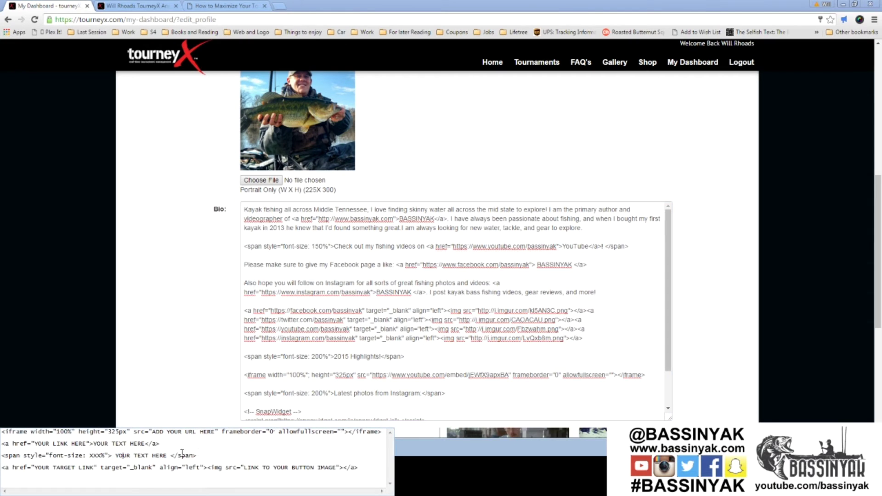
left_click_drag(211, 455, 7, 451)
key("ctrl+c")
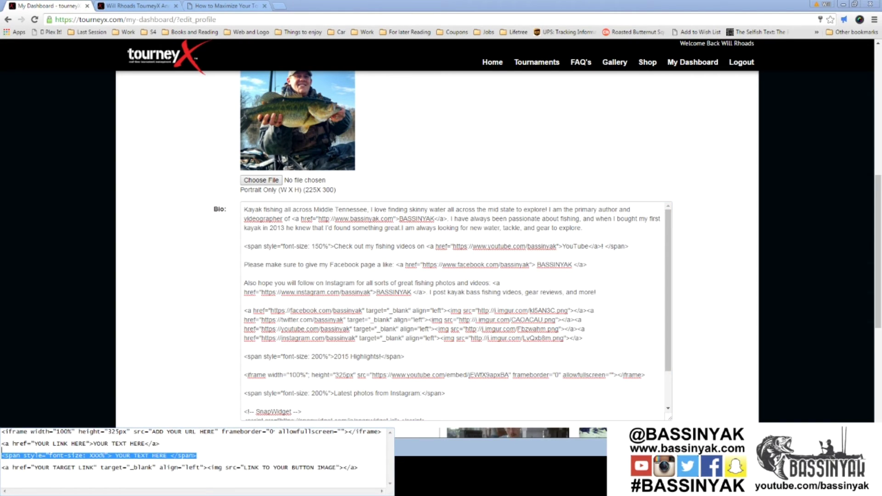
left_click(258, 255)
key("Return")
key("ctrl+v")
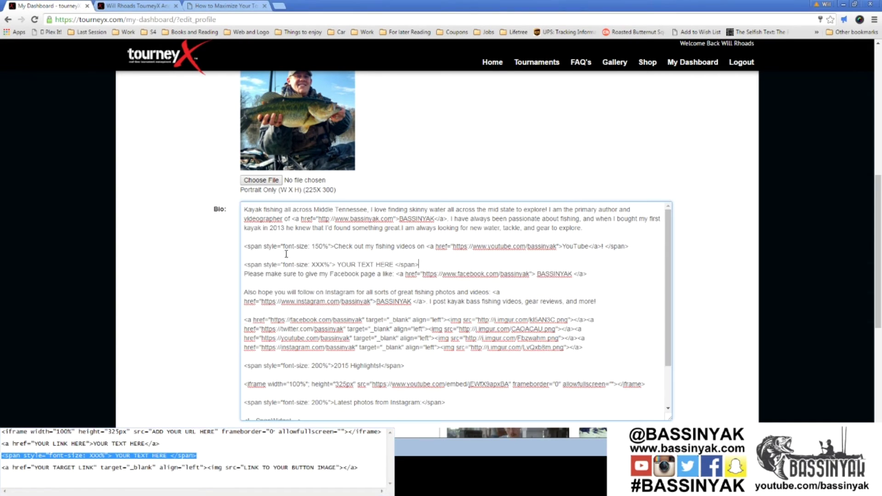
key("Return")
- Compare the YouTube sentence's font-size span code in the bio with its text size on the public angler profile
left_click_drag(426, 262, 239, 266)
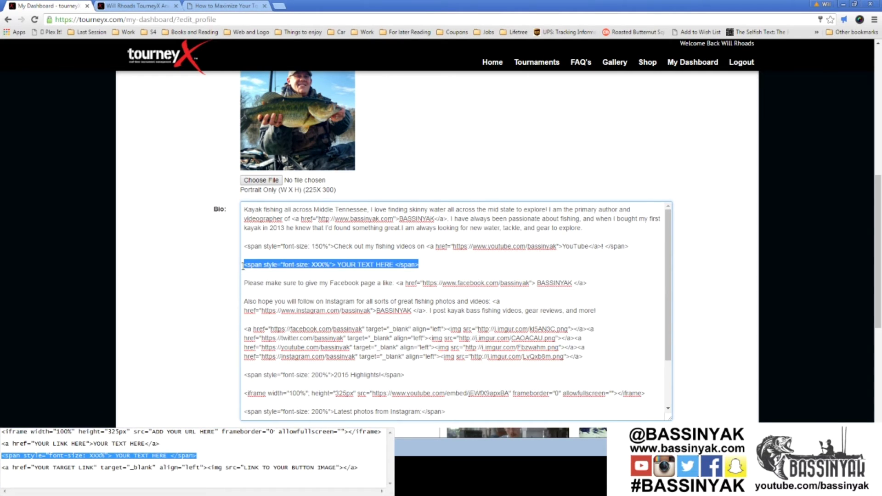
left_click(295, 281)
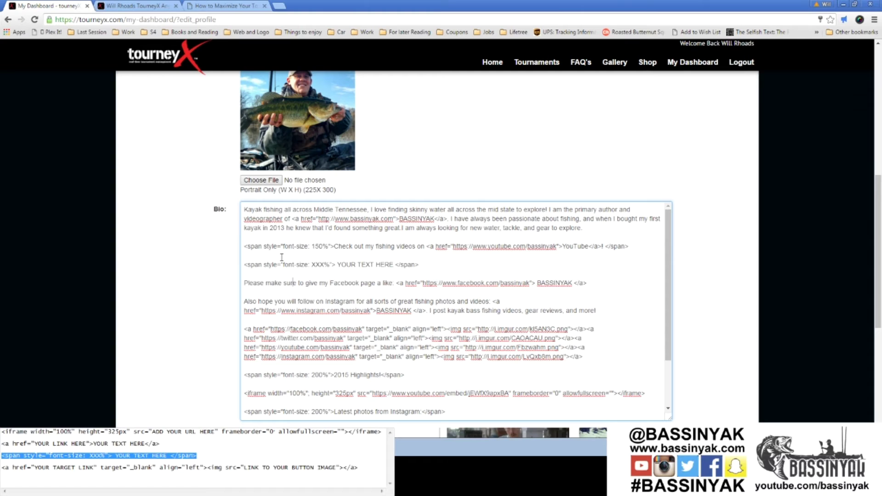
left_click_drag(244, 246, 317, 248)
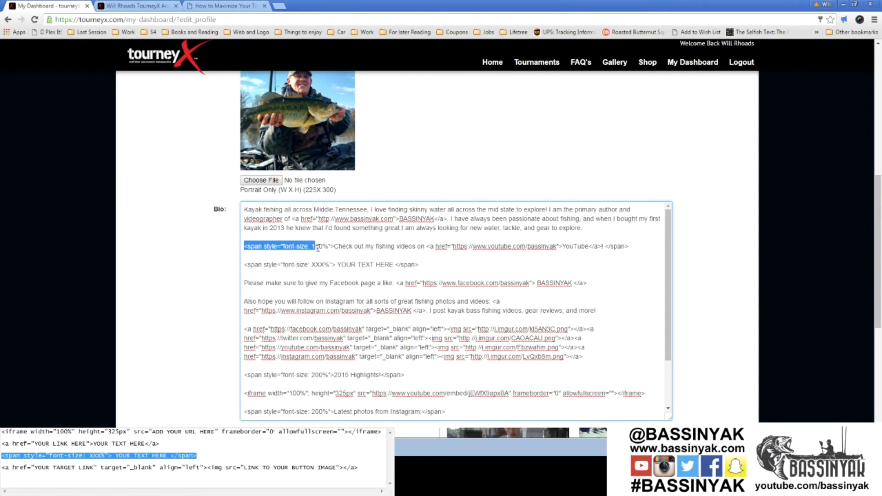
left_click(329, 248)
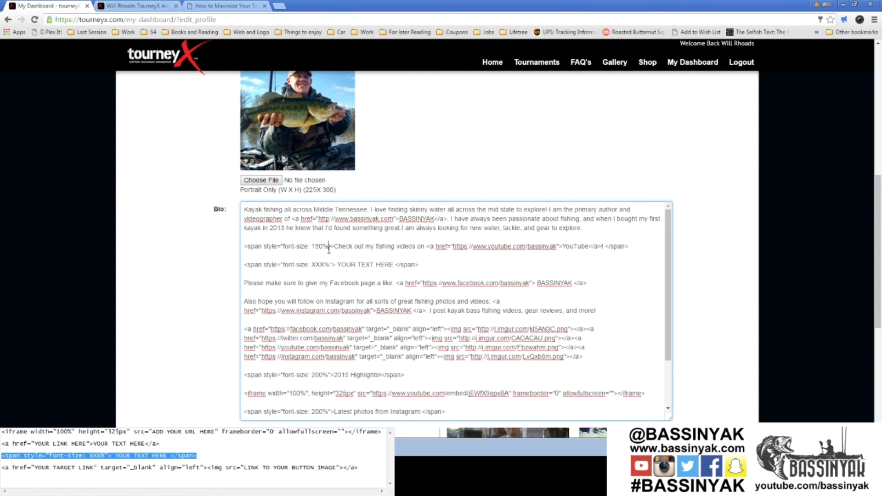
left_click(110, 5)
key("F5")
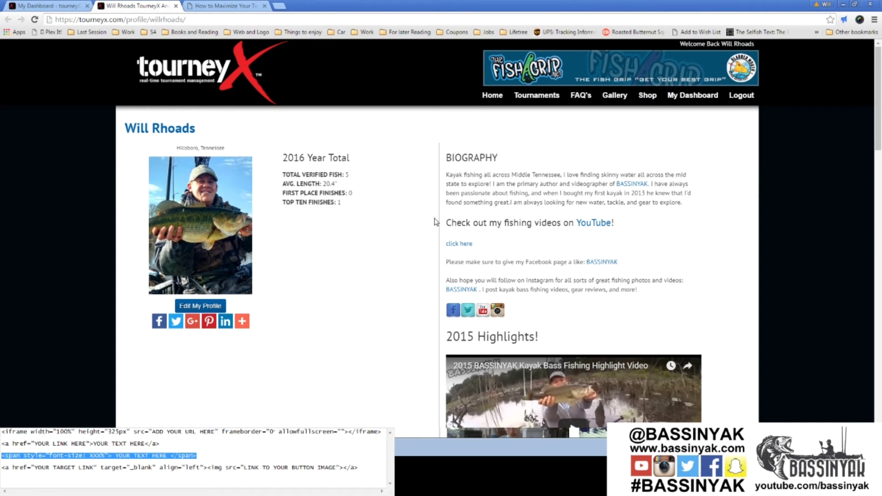
left_click_drag(447, 222, 619, 224)
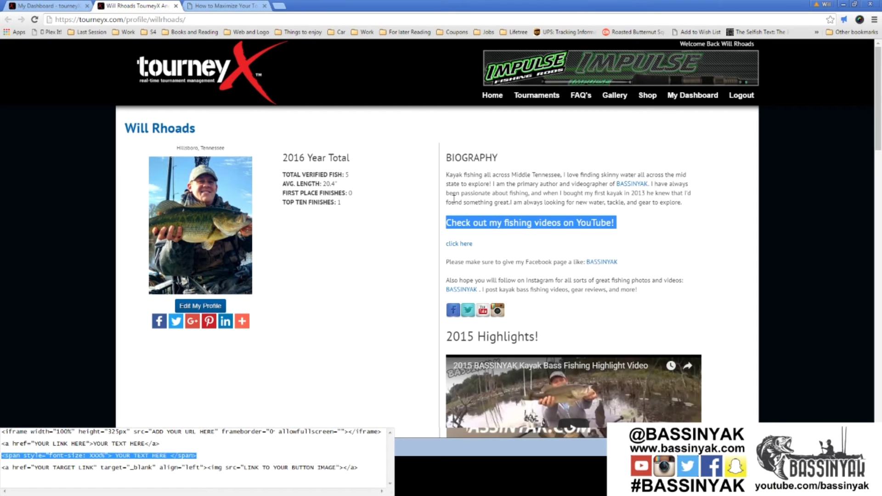
left_click_drag(480, 204, 571, 184)
left_click(655, 231)
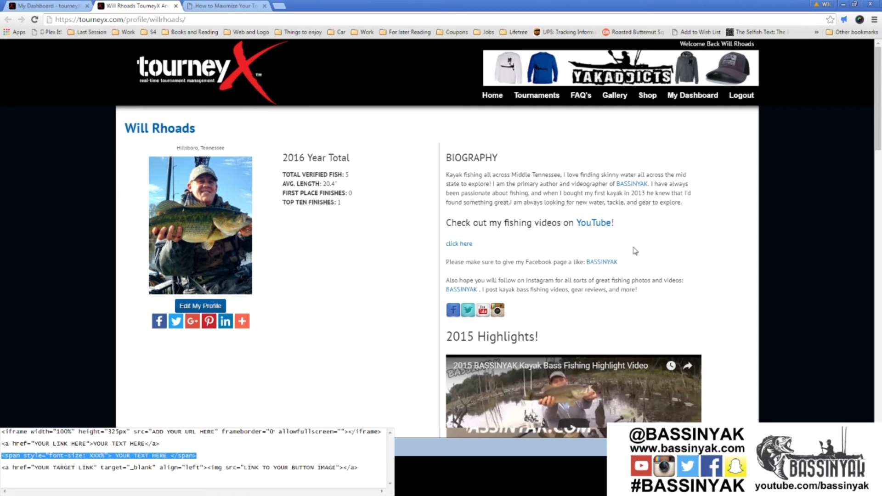
- Examine the enlarged lines and the "Latest photos from Instagram" heading on the public profile against the bio code
left_click_drag(456, 223, 477, 242)
scroll(568, 243, "down", 2)
scroll(546, 379, "down", 1)
left_click_drag(628, 391, 490, 403)
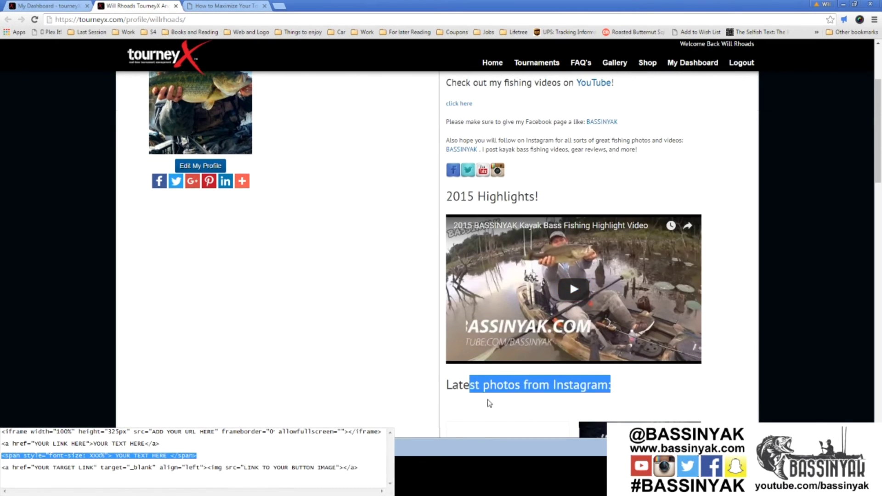
scroll(489, 403, "up", 6)
left_click(46, 6)
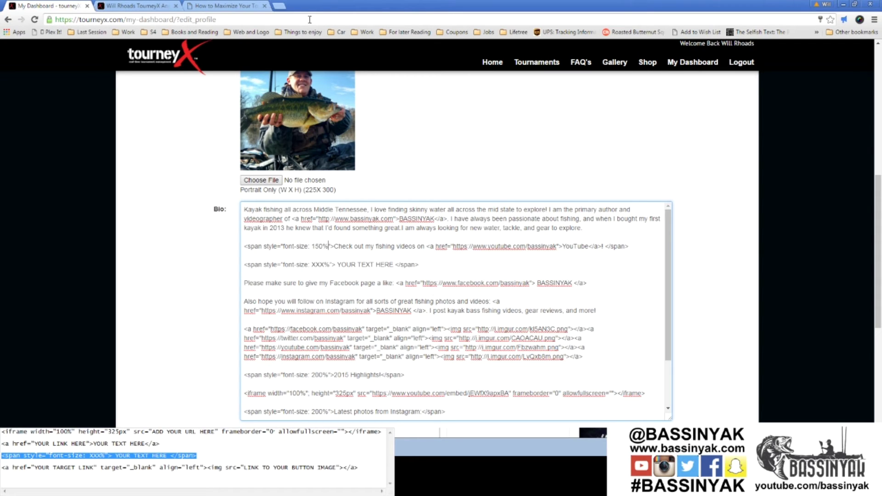
left_click(135, 6)
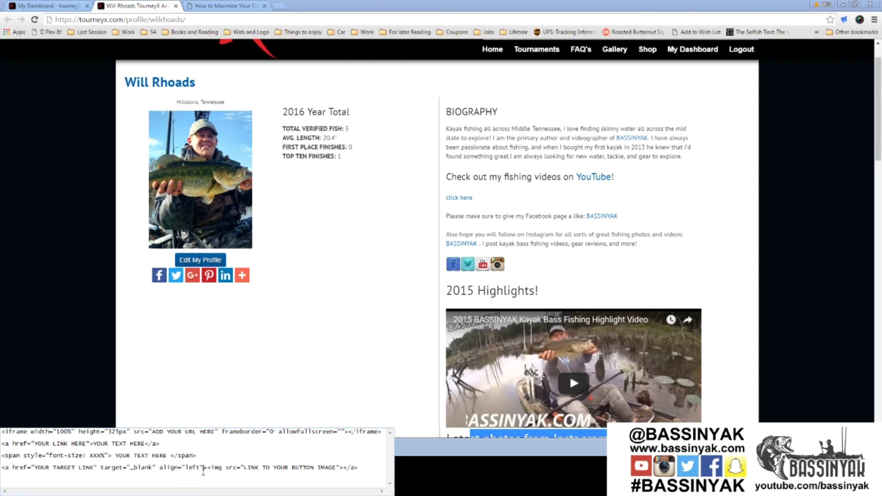
- Replace the font-size template line in the bio with the image-button link template from the notes and adjust the blank lines around it
left_click_drag(359, 468, 4, 467)
key("ctrl+c")
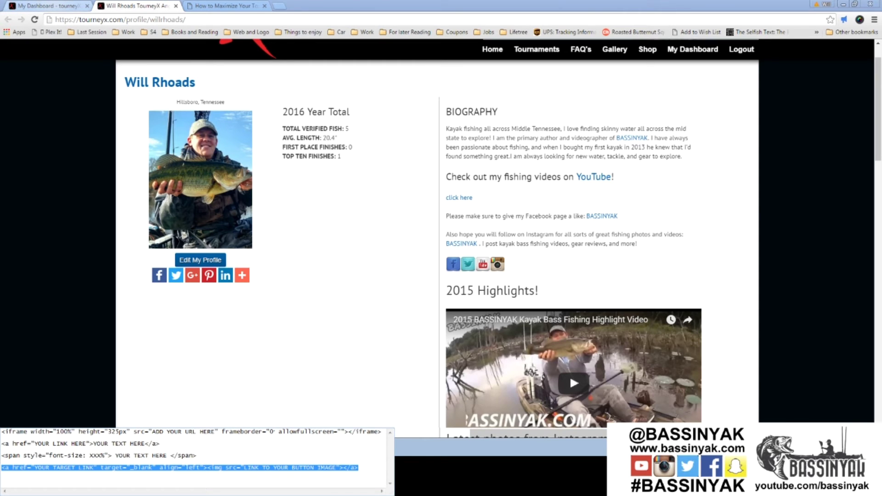
left_click(49, 6)
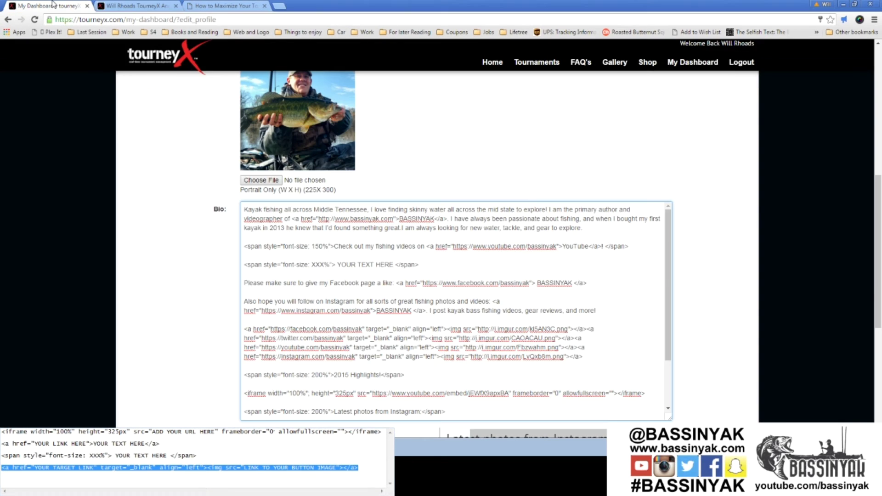
left_click_drag(435, 263, 230, 264)
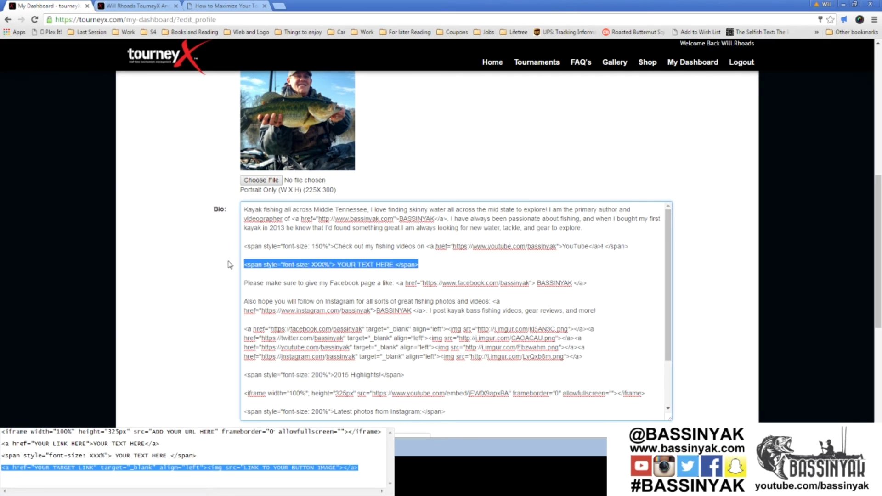
key("ctrl+v")
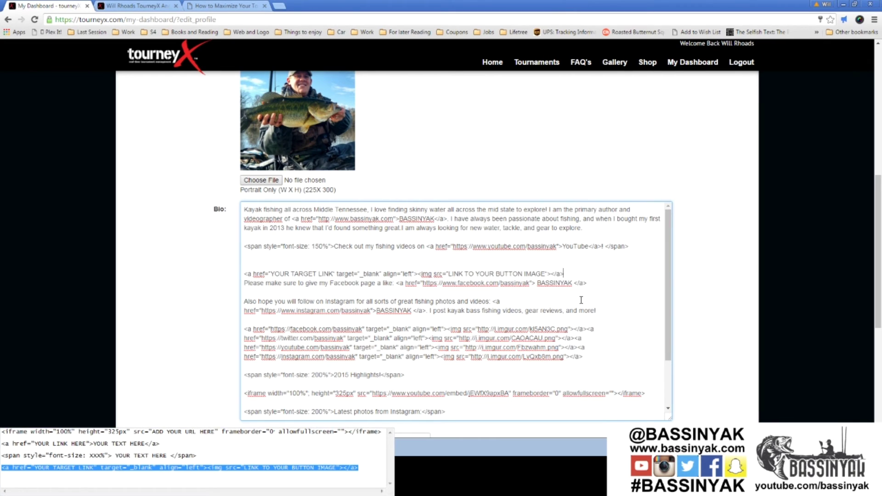
key("Return")
key("Return")
left_click(267, 264)
key("Delete")
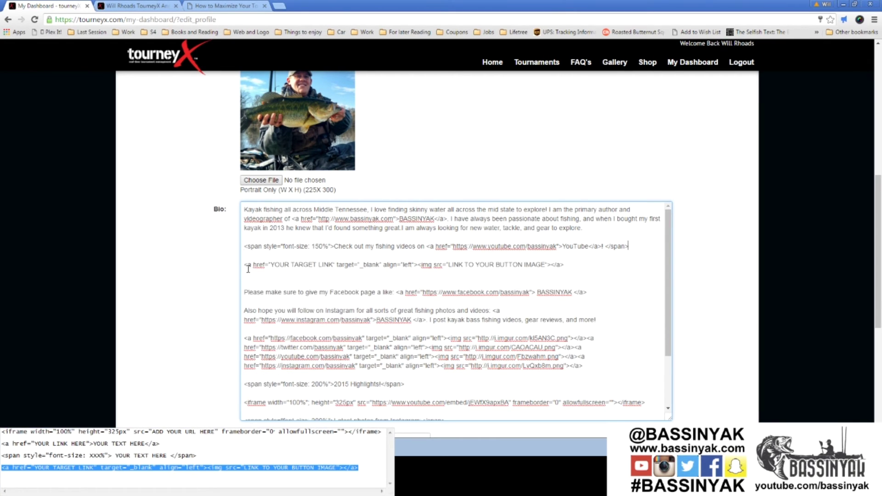
- Examine the target link and left-alignment parts of the image-button template against the social buttons on the public profile
left_click_drag(275, 265, 332, 266)
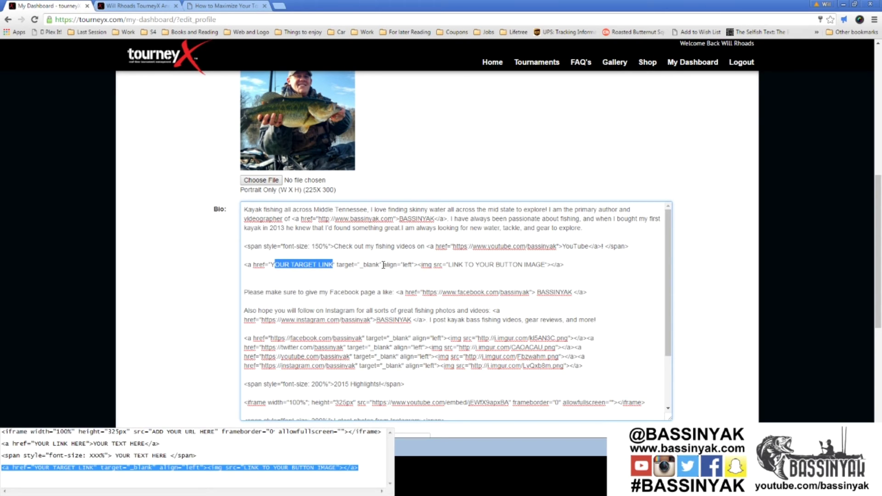
left_click_drag(383, 265, 415, 267)
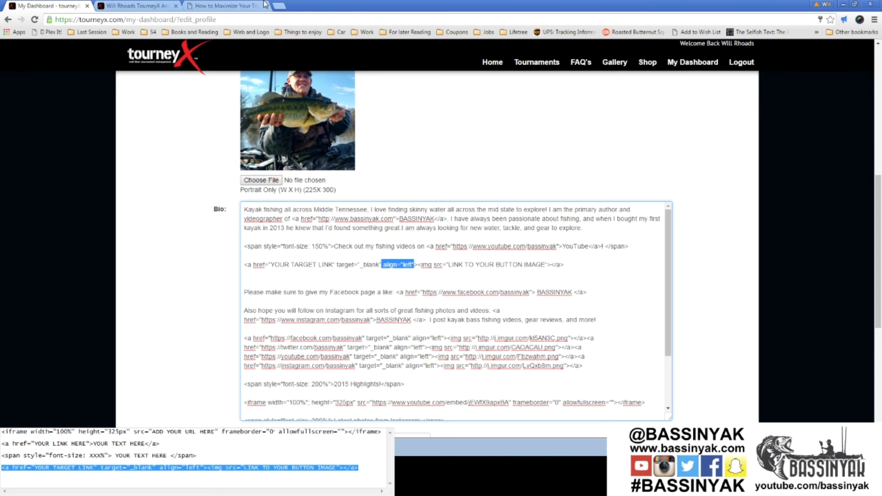
left_click(138, 6)
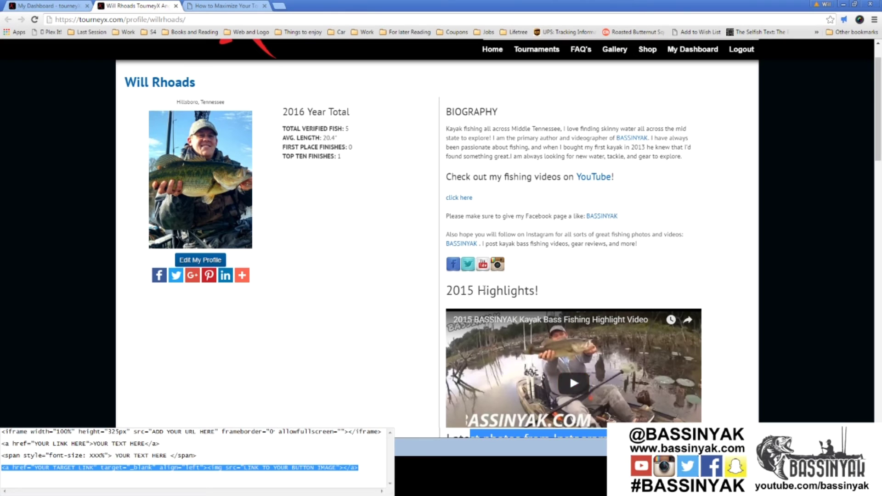
left_click(43, 6)
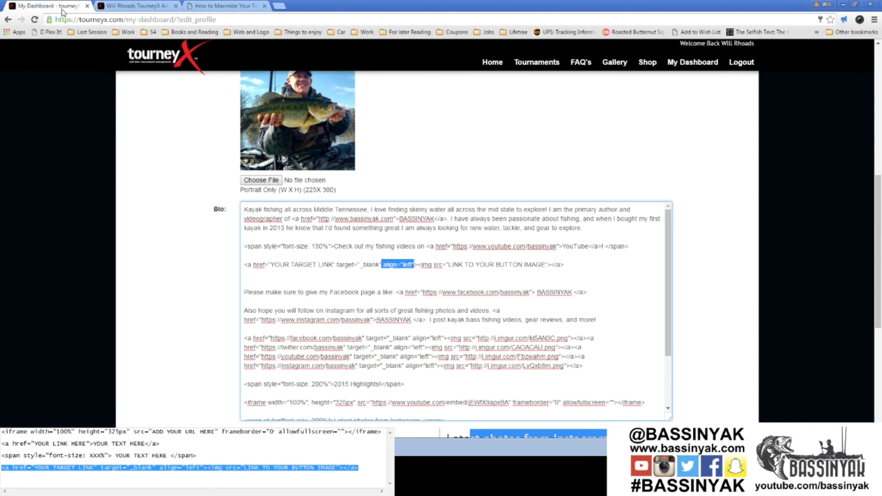
- Examine the template's img src tag and button image placeholder, comparing them with the button images on the public profile
left_click(418, 265)
left_click_drag(417, 265, 427, 266)
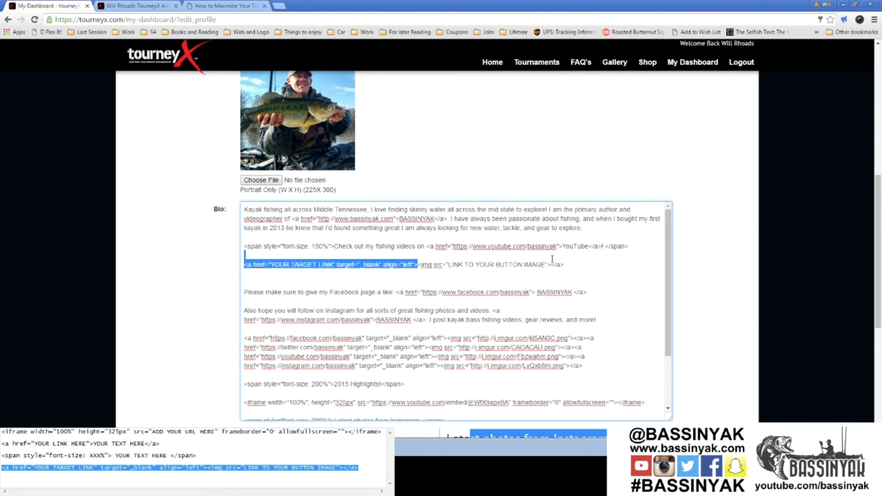
left_click(550, 265, "shift")
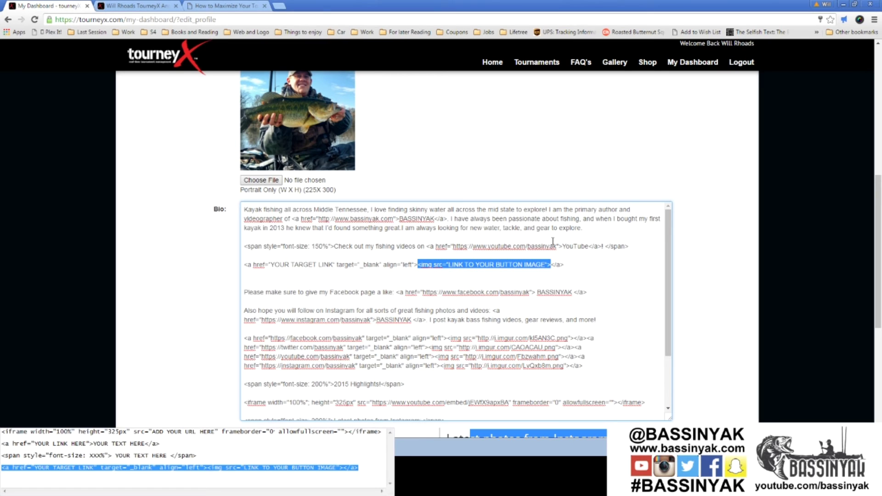
left_click(449, 276)
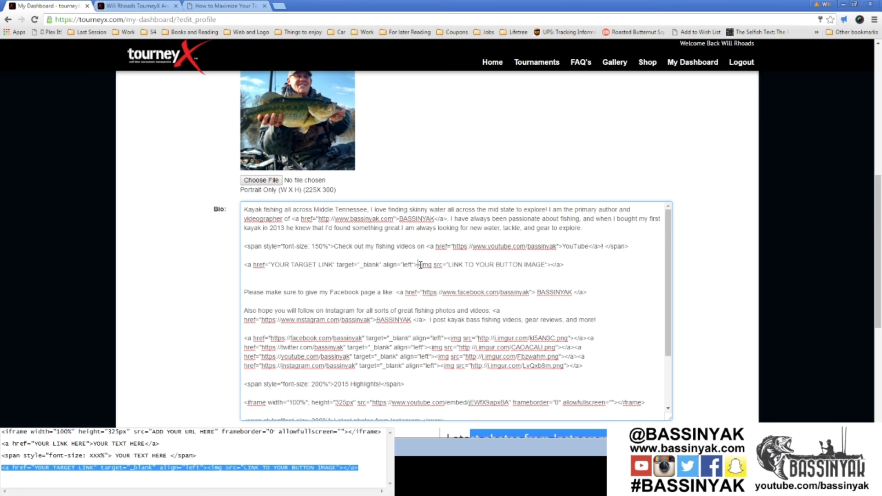
left_click_drag(421, 265, 442, 265)
left_click(450, 266)
left_click_drag(449, 265, 546, 269)
left_click(134, 6)
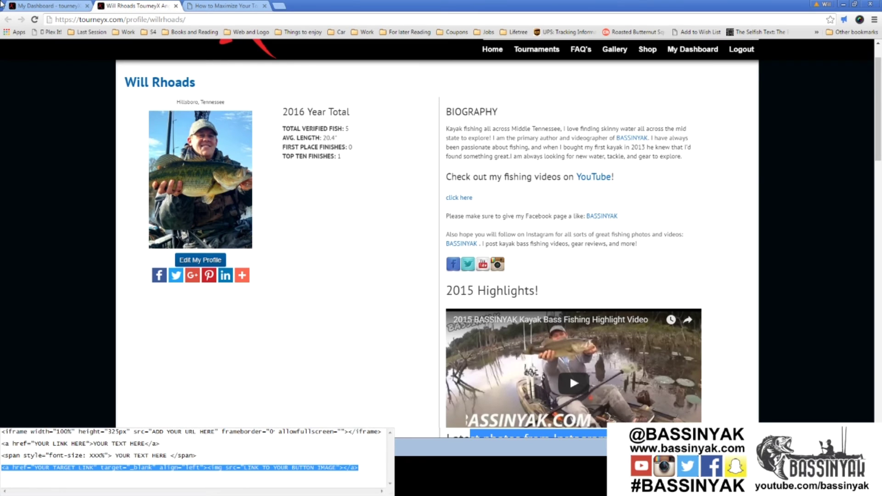
left_click(44, 5)
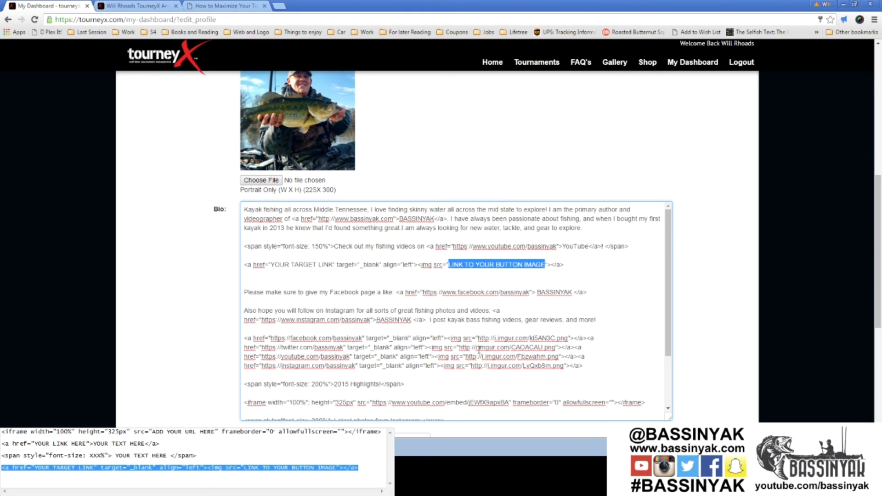
- Review the public profile from the biography down to the TourneyX All Time Top Catches and back up to the 2015 Highlights video
left_click(138, 8)
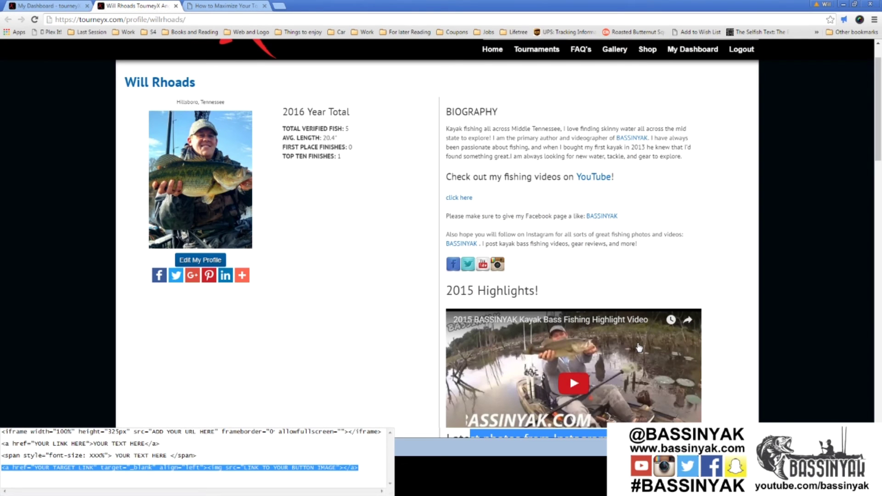
scroll(567, 327, "down", 1)
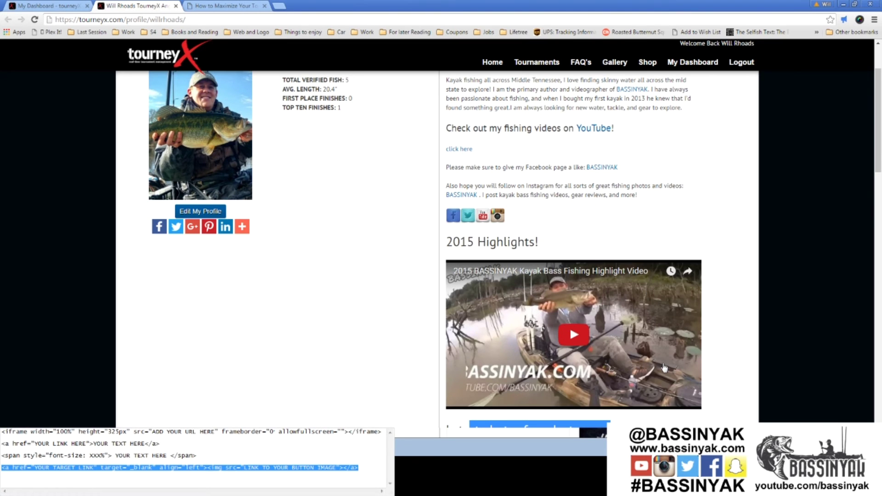
scroll(663, 367, "down", 15)
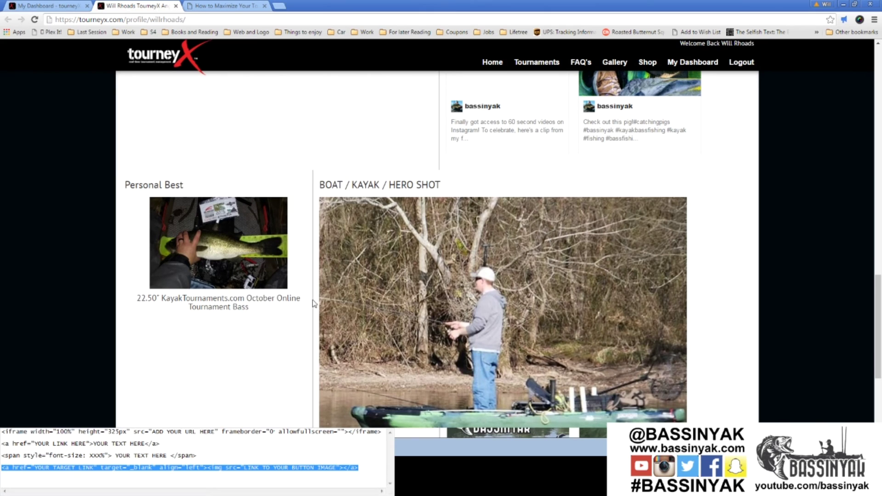
scroll(343, 298, "down", 1)
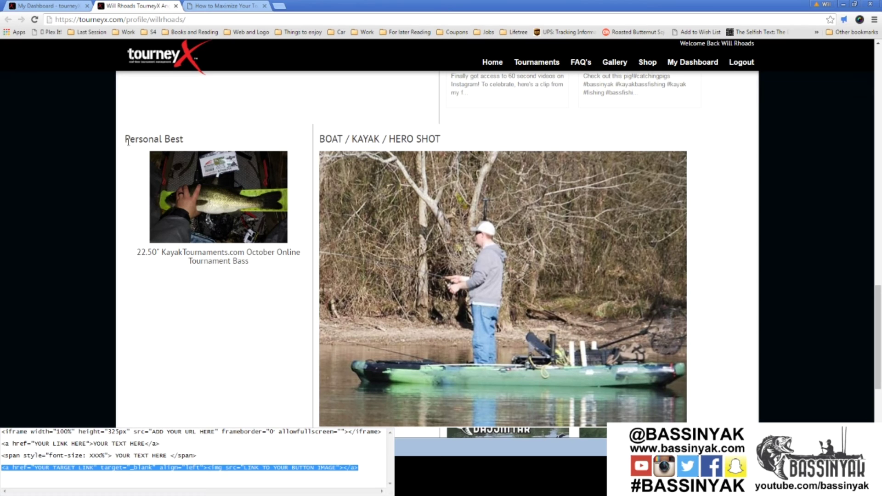
scroll(202, 212, "down", 7)
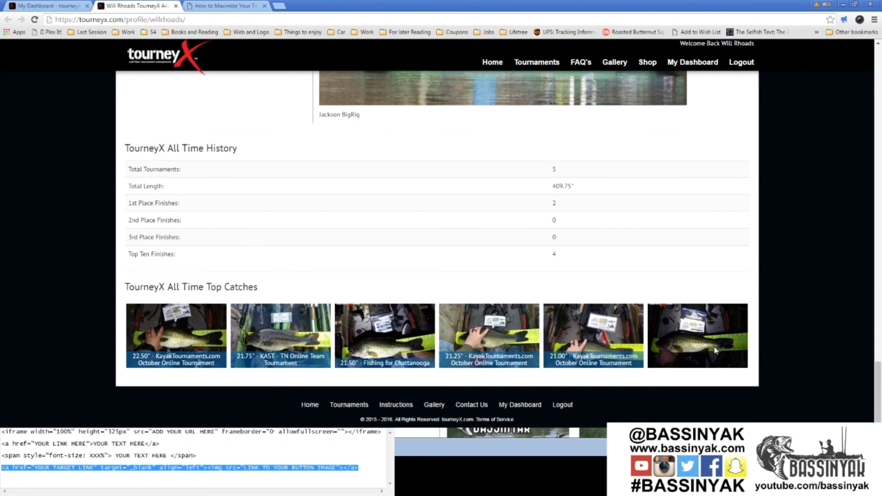
scroll(227, 252, "up", 10)
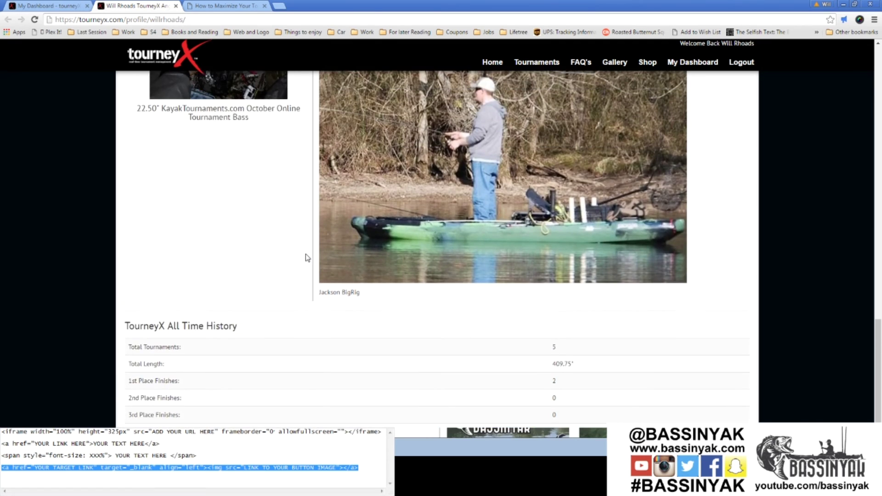
scroll(346, 295, "up", 8)
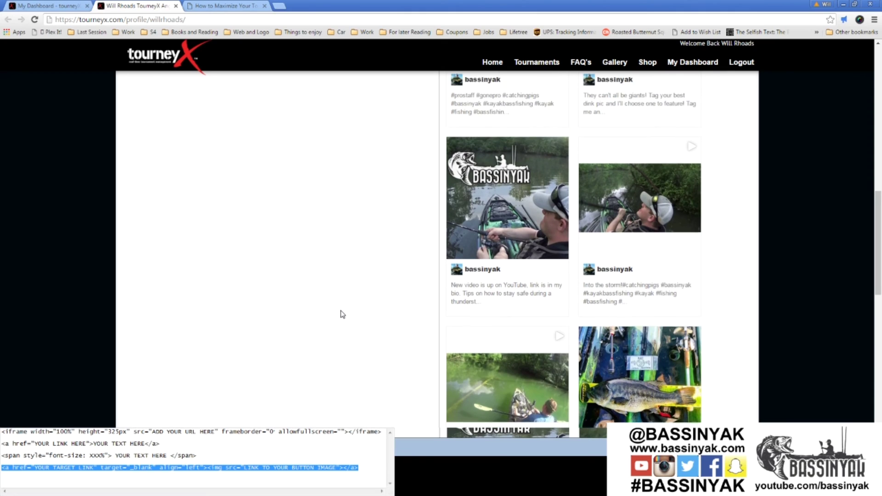
scroll(343, 317, "up", 2)
scroll(343, 314, "up", 12)
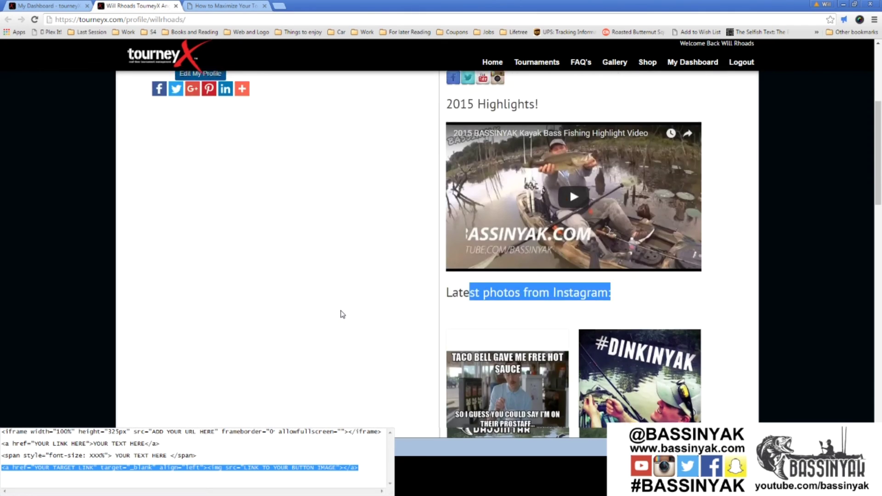
scroll(342, 314, "down", 5)
scroll(343, 314, "up", 3)
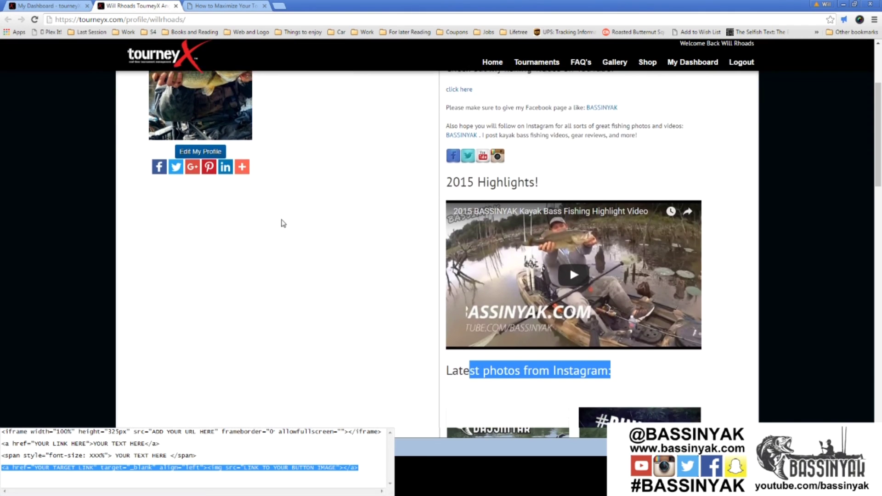
- Open the "How to Maximize Your TourneyX Premium Profile" article and examine the quotation marks around the URL placeholder in its YouTube video code
key("ctrl+Tab")
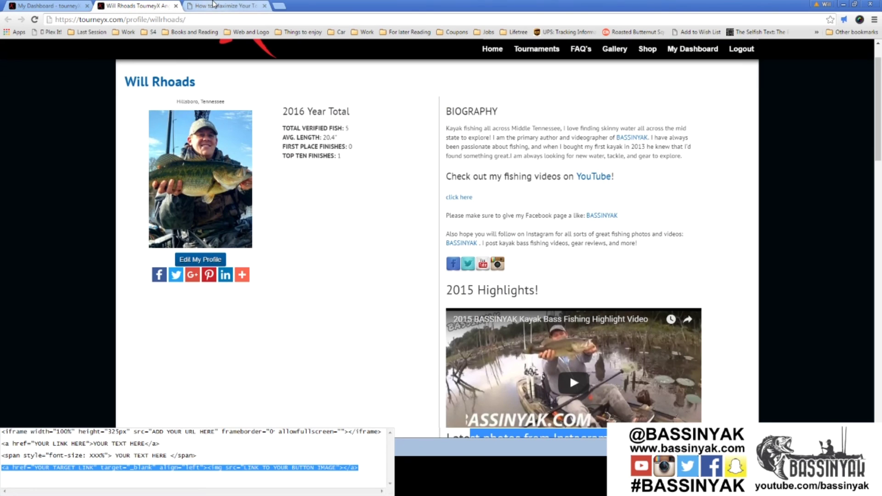
scroll(287, 385, "down", 1)
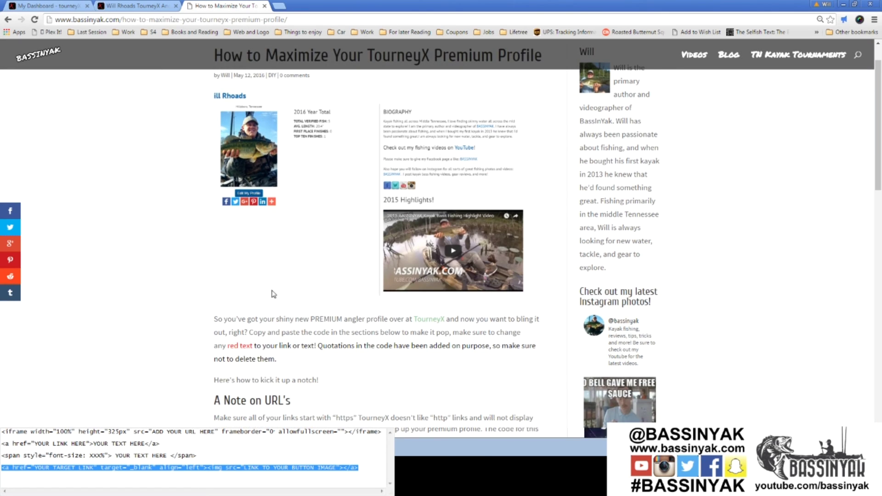
scroll(275, 291, "down", 7)
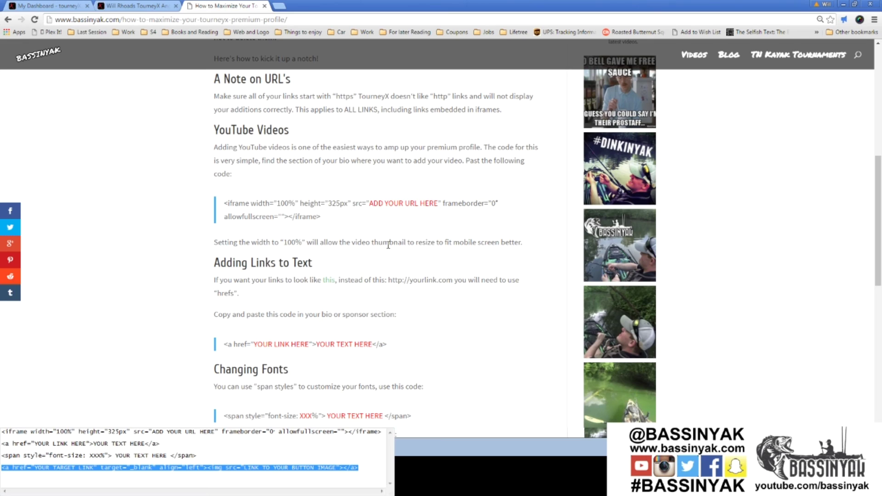
double_click(439, 203)
double_click(368, 203)
- Read the article's note on using https instead of http links and return to the public angler profile
scroll(450, 302, "up", 1)
scroll(449, 301, "up", 3)
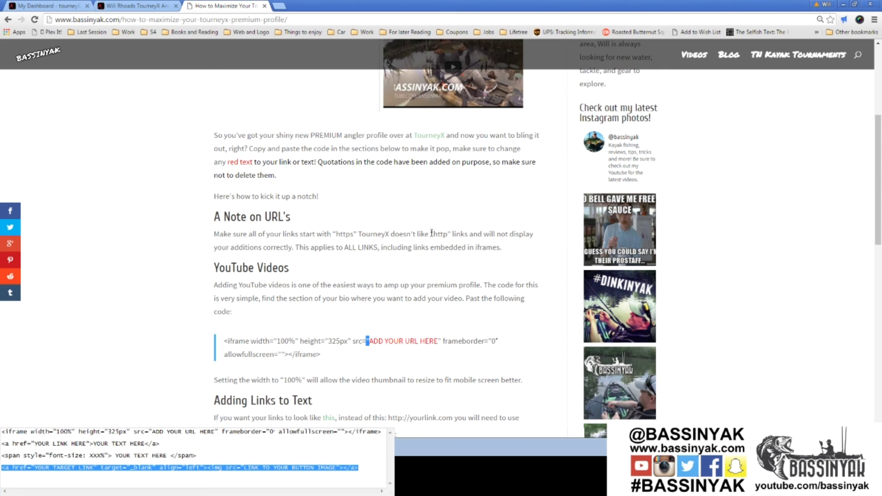
left_click_drag(431, 233, 449, 234)
left_click(354, 247)
scroll(441, 353, "up", 5)
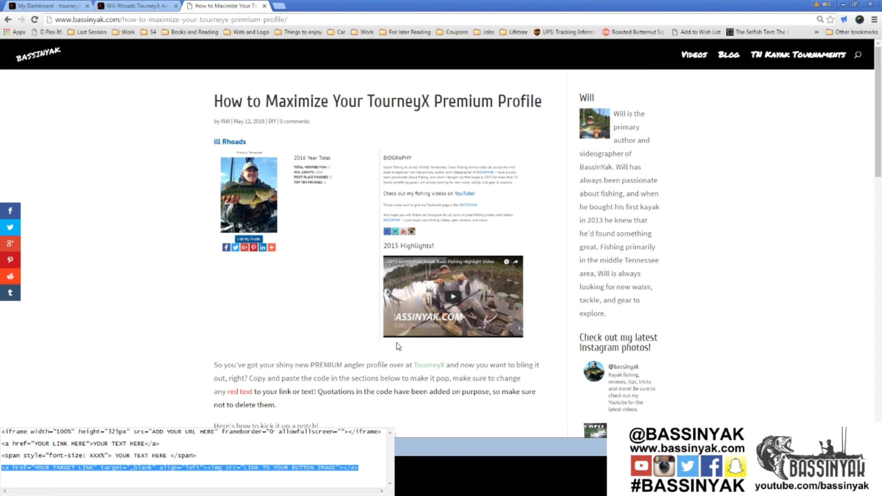
left_click(168, 5)
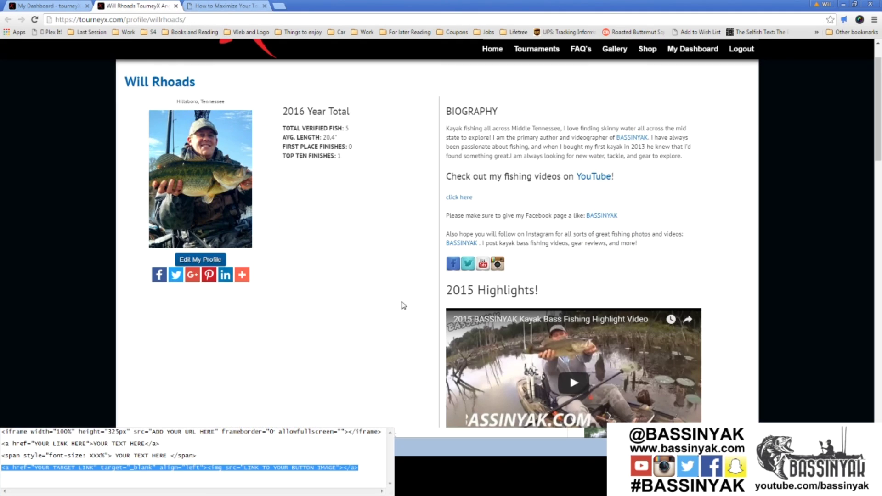